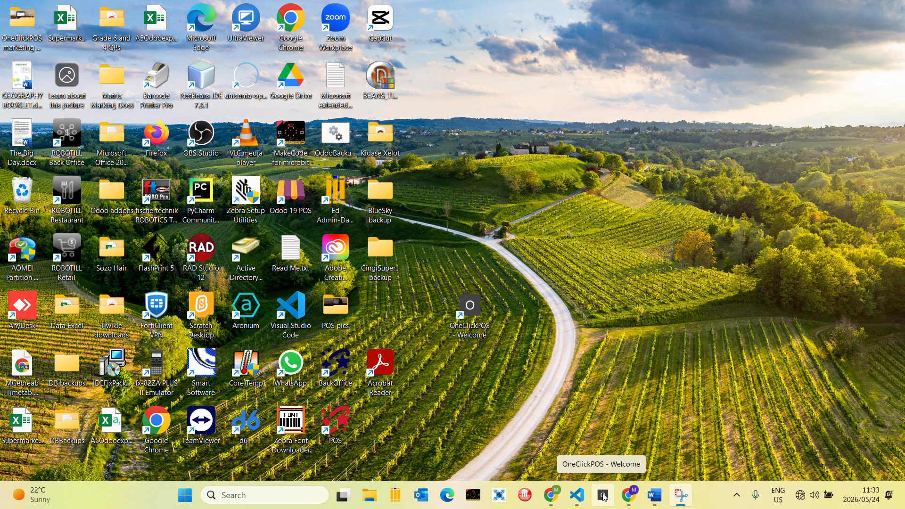
- Open OneClickPOS and log in to Retail POS with the saved cashier username and password, accepting the new till session
click(604, 496)
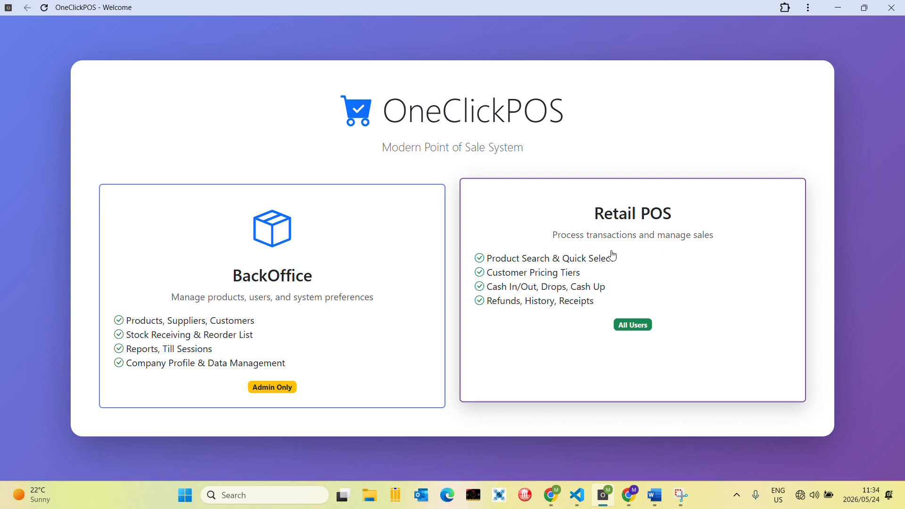
click(627, 258)
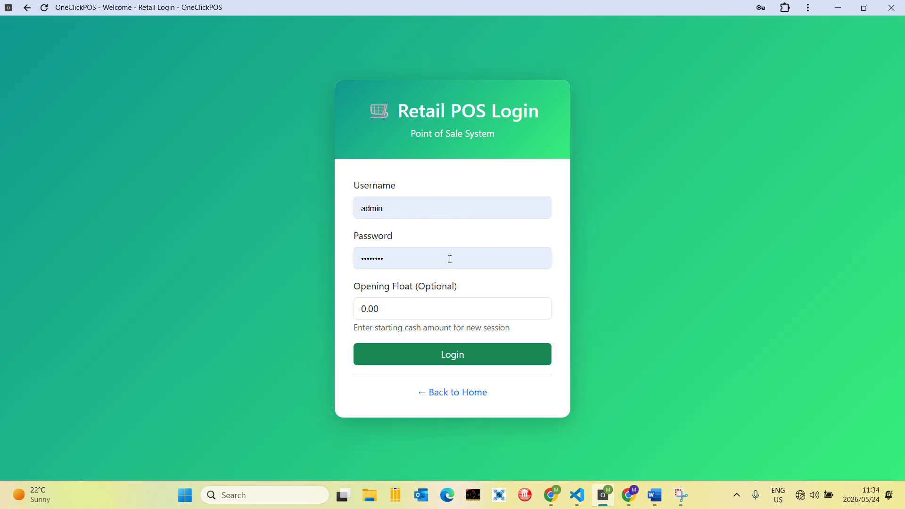
click(414, 208)
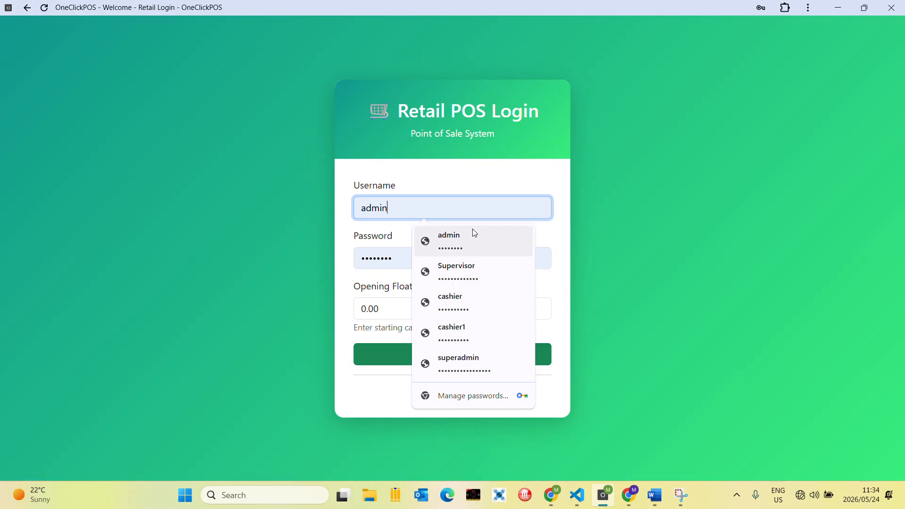
click(463, 298)
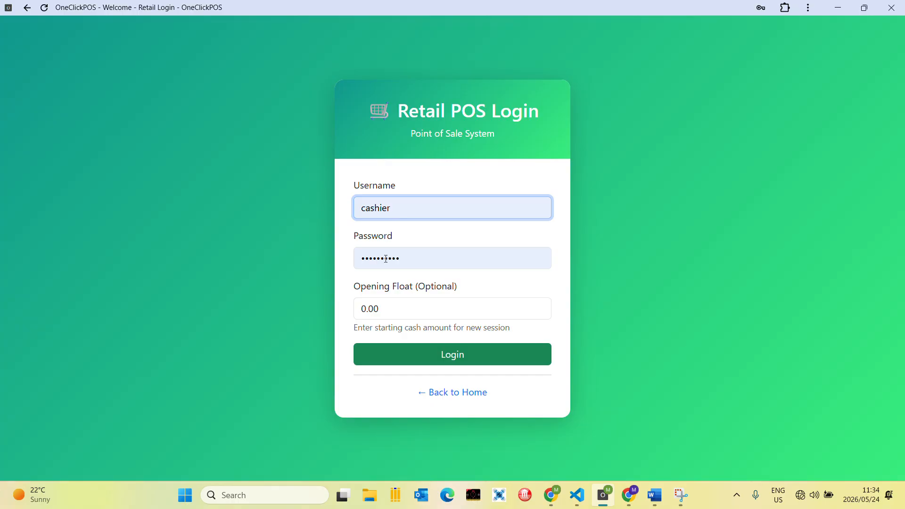
click(455, 354)
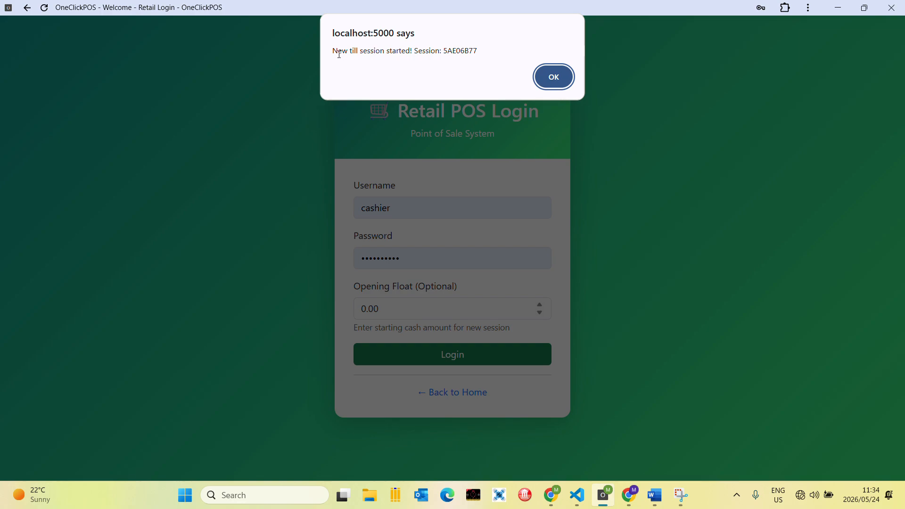
click(554, 77)
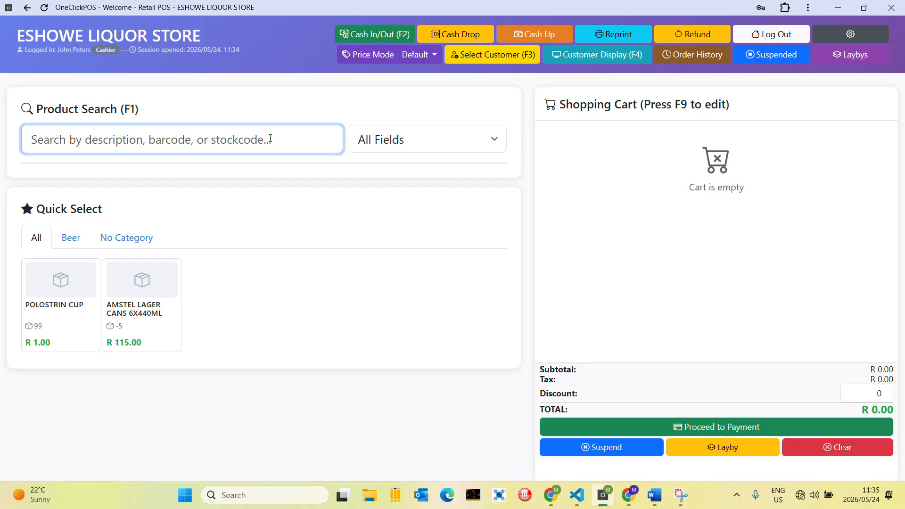
text(5000267014005)
key(Return)
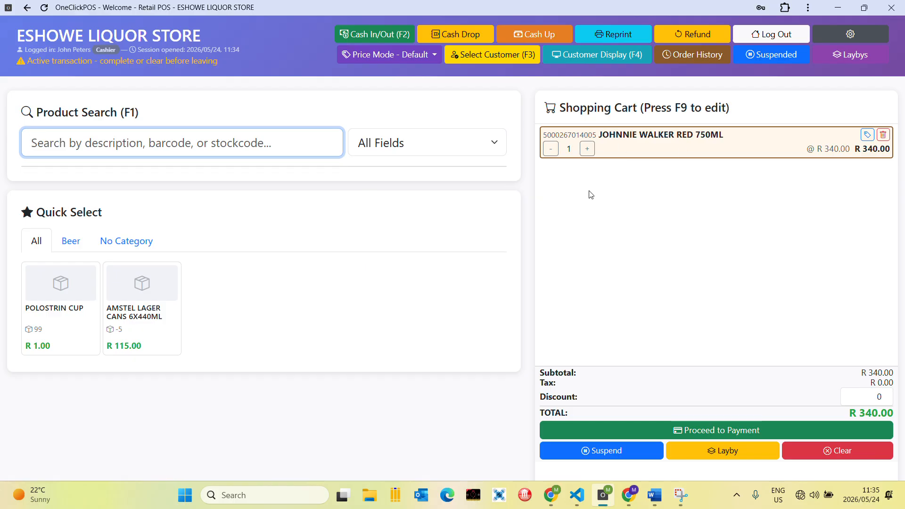
key(plus)
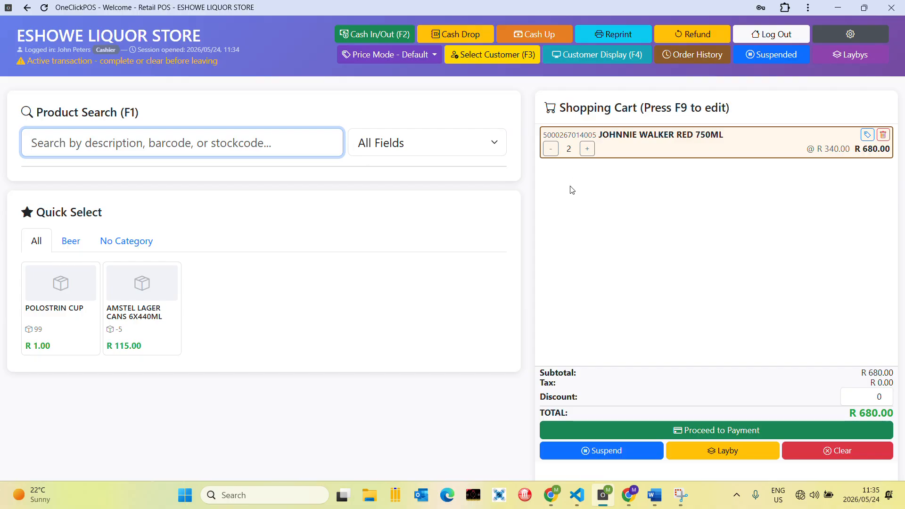
- Increase the Johnnie Walker Red 750ML quantity in the cart one unit at a time to 6
click(587, 149)
click(587, 149)
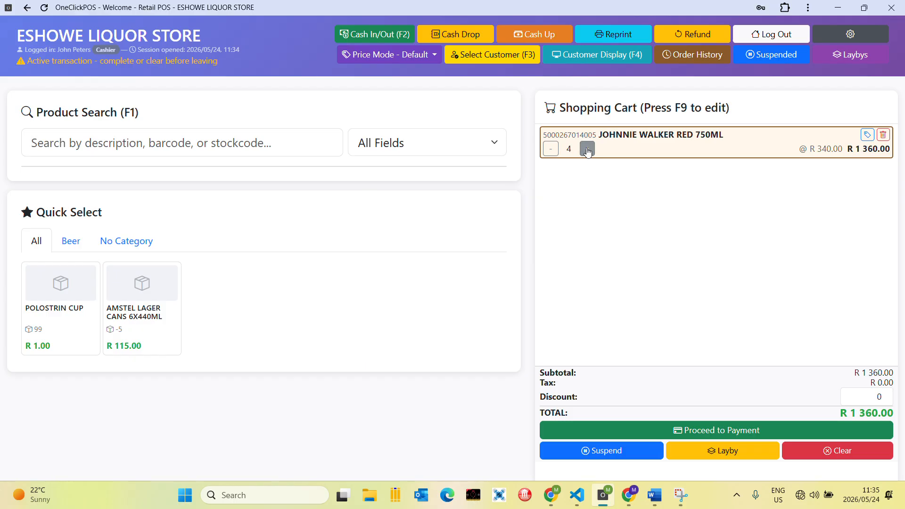
click(587, 149)
click(587, 149)
- Set the Johnnie Walker Red 750ML quantity to 25 directly, and reduce it one unit at a time to 22
click(570, 149)
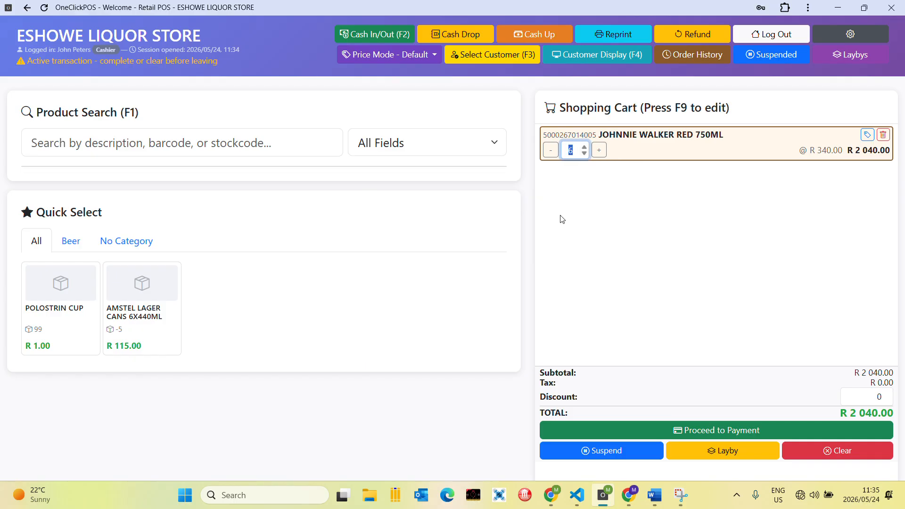
text(25)
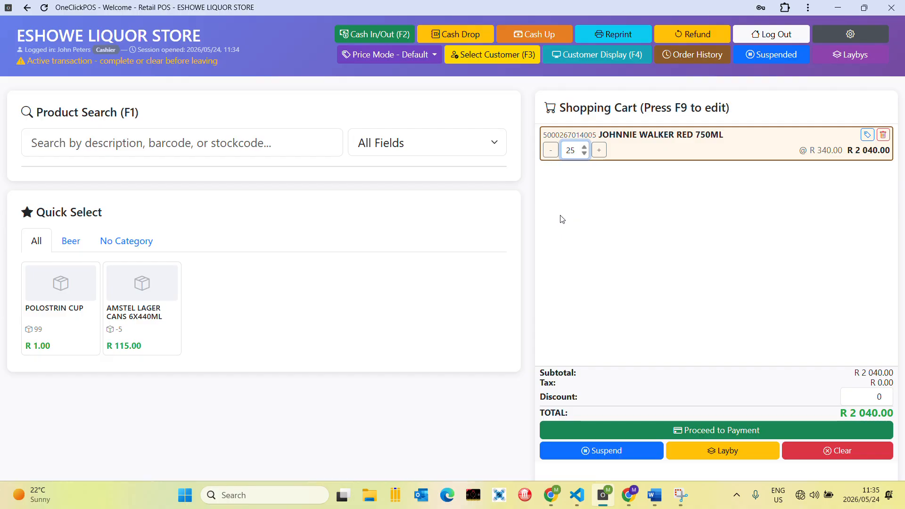
key(Return)
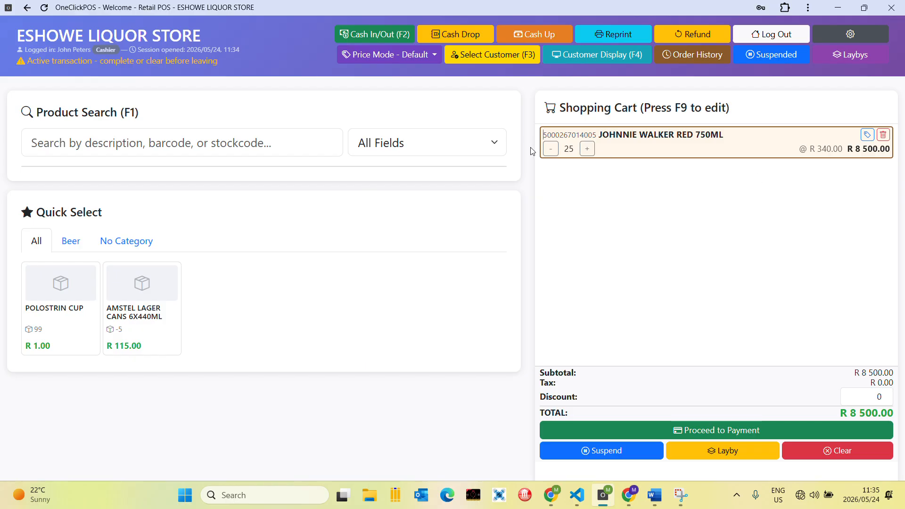
click(550, 149)
click(550, 150)
click(550, 149)
- Set the Johnnie Walker Red 750ML quantity in the cart directly to 2
click(570, 149)
text(2)
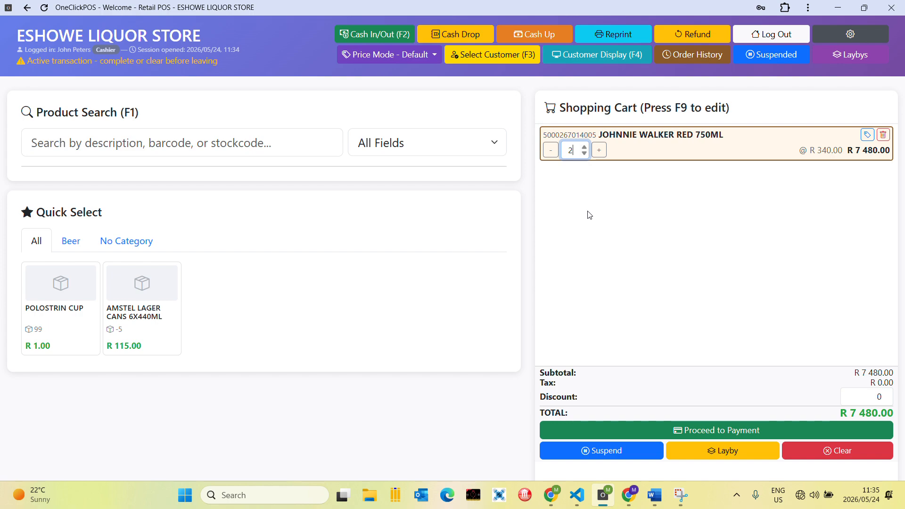
key(Return)
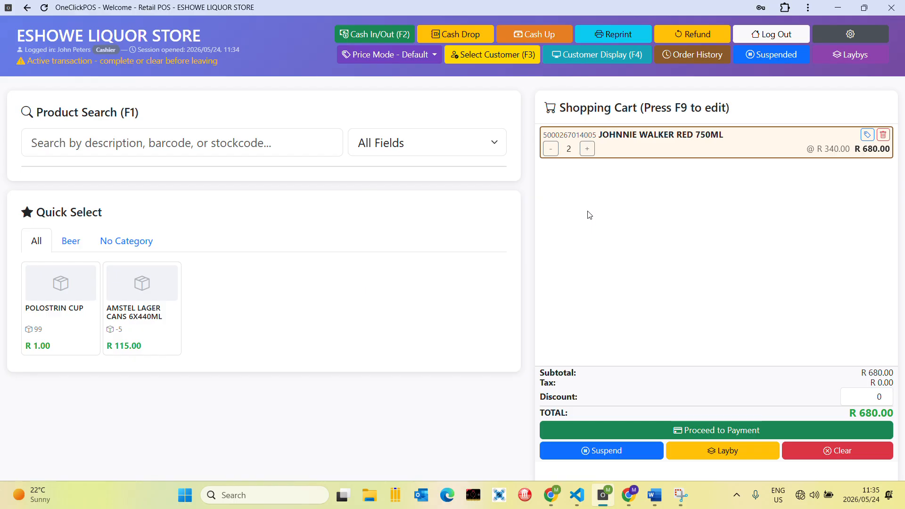
text(5011007024000)
key(Return)
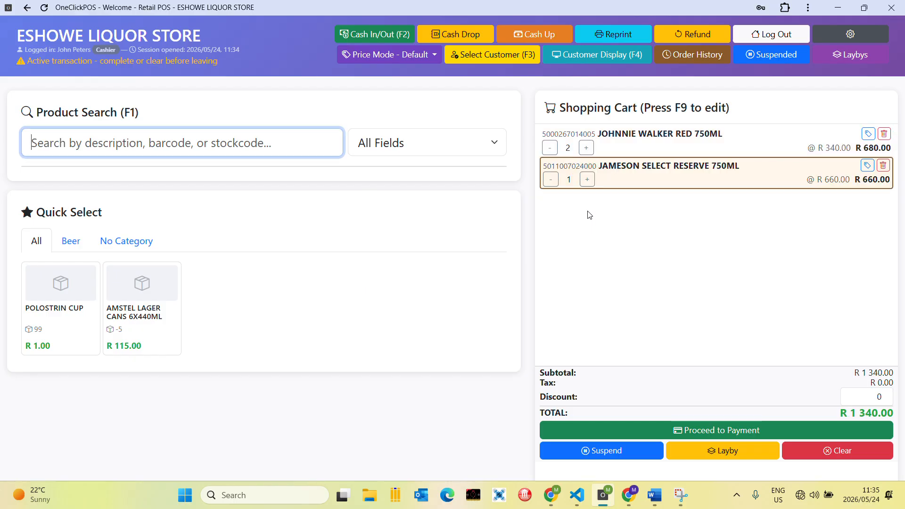
text(9002490209599)
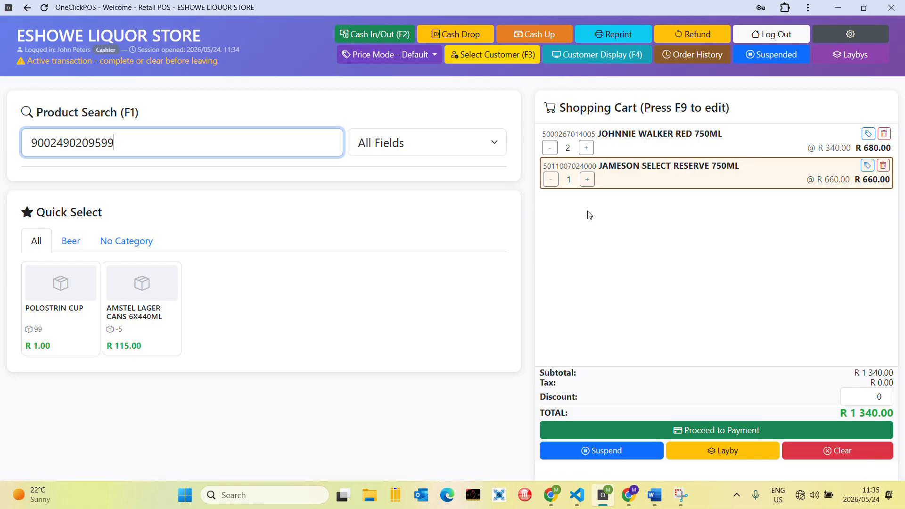
key(Return)
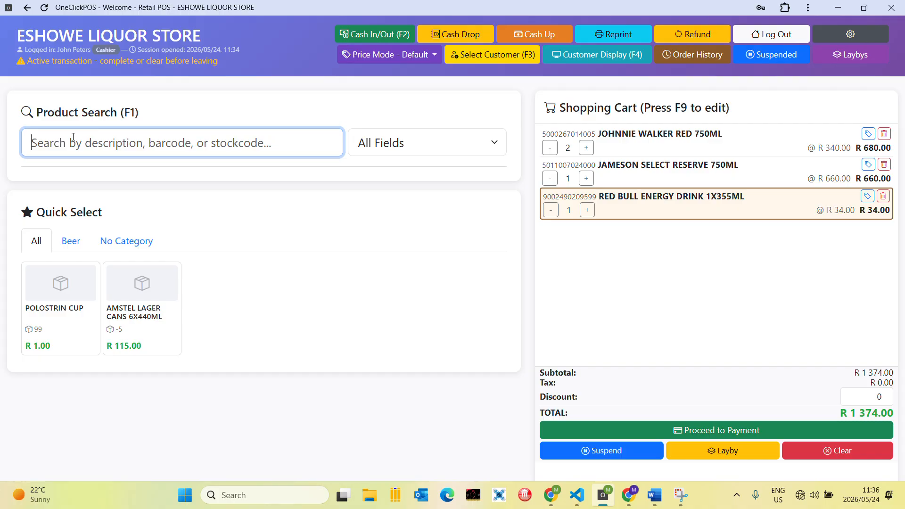
- Search the products for "tub" and add TUBBLER FORM CUP 1`S to the cart
text(tub)
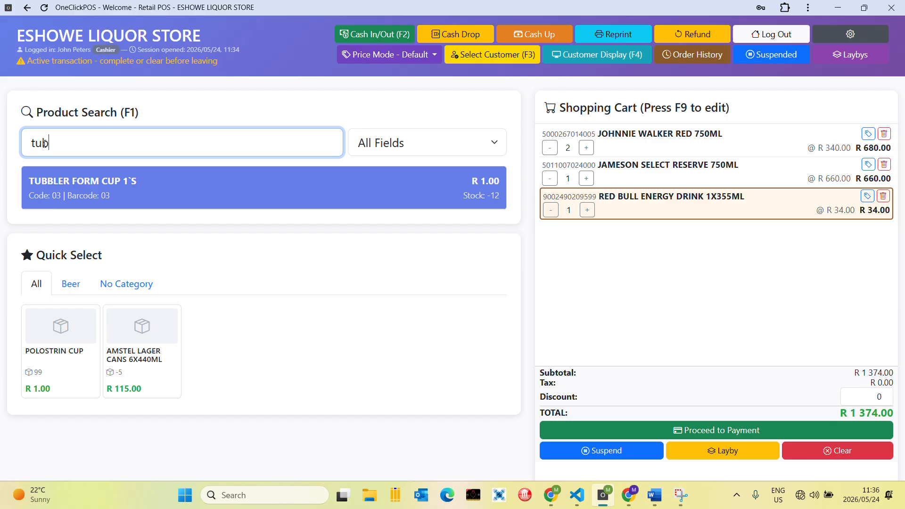
click(73, 187)
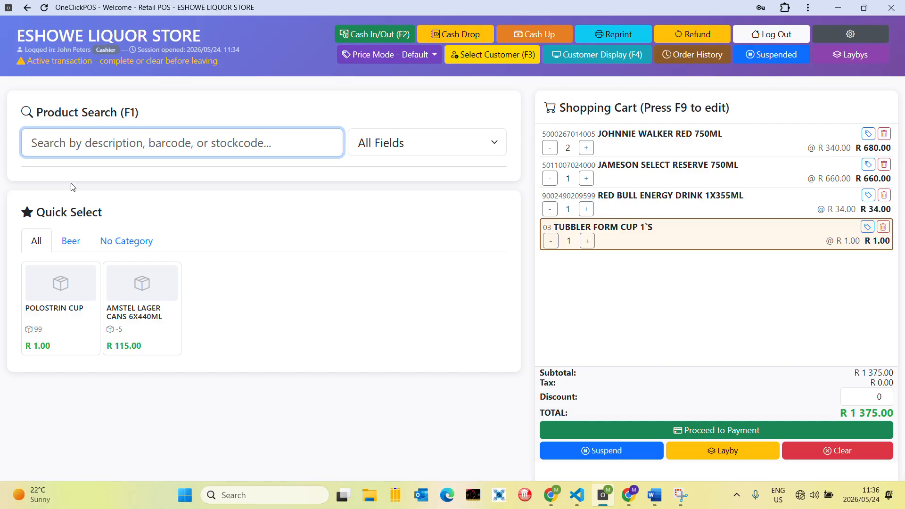
- Search the products for "hei", browse the matches, and add HEINEKEN 1X500ML to the cart
text(he)
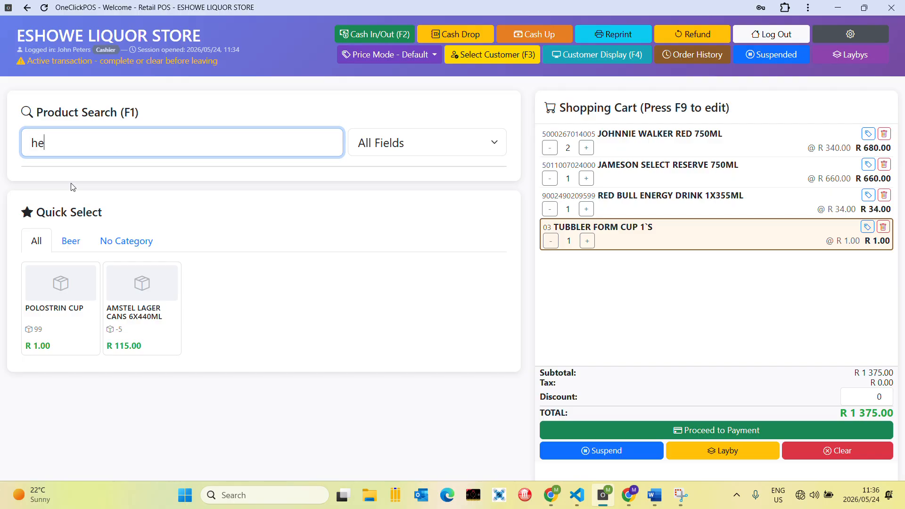
text(i)
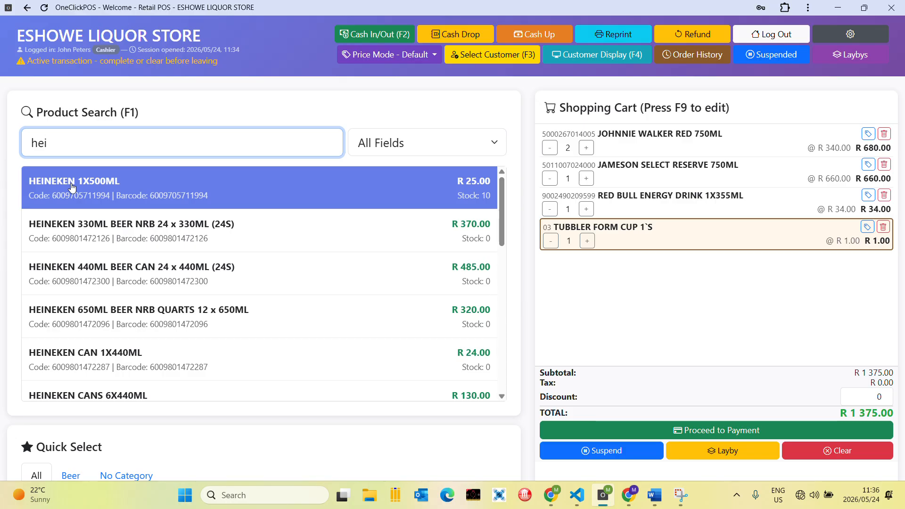
key(Down)
key(Down)
key(Down)
key(Down)
key(Down)
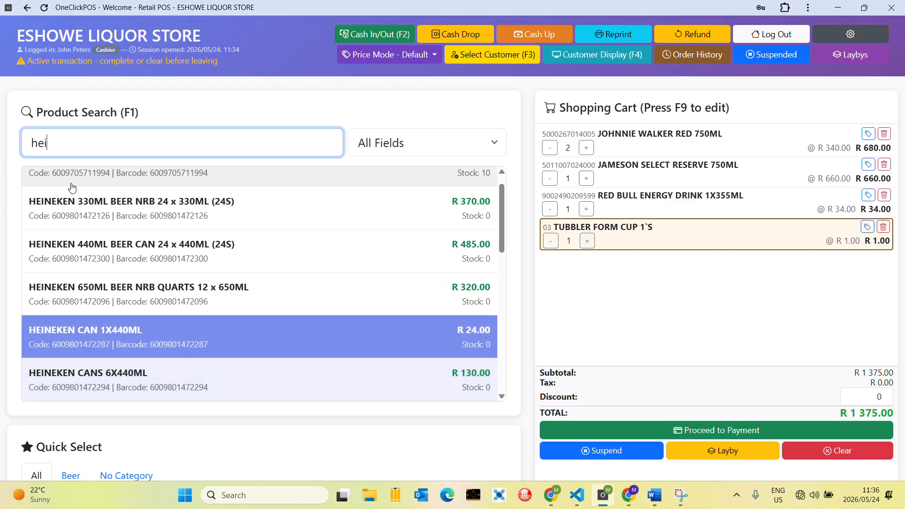
key(Up)
key(Up)
key(Up)
key(Up)
key(Up)
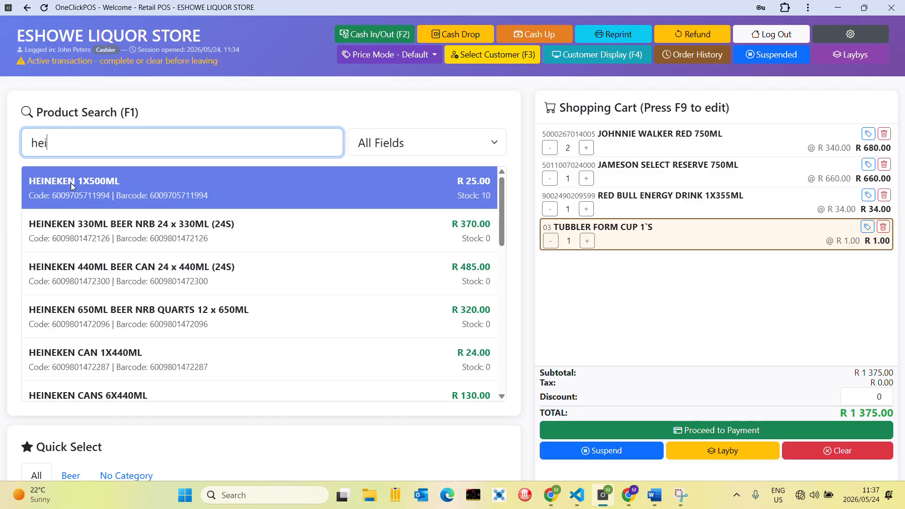
click(72, 185)
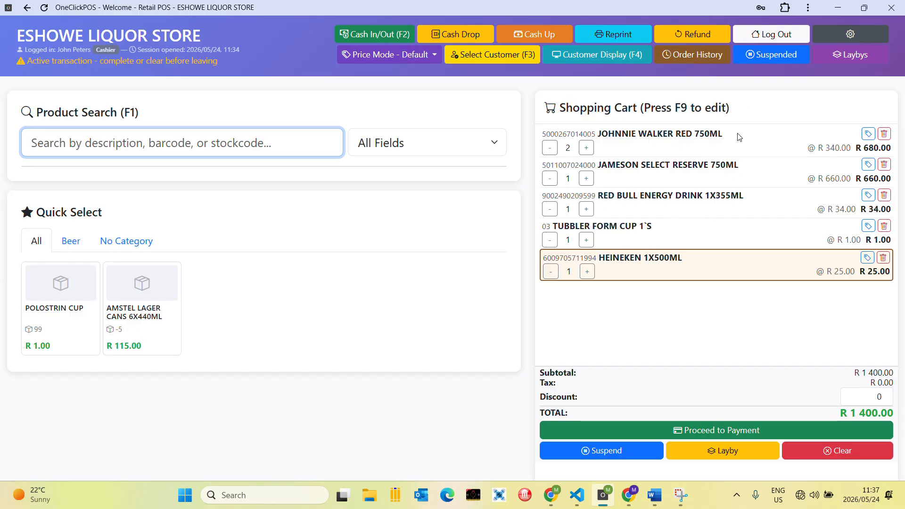
- Proceed to payment for the cart and add a Card payment of 1400.00
click(712, 431)
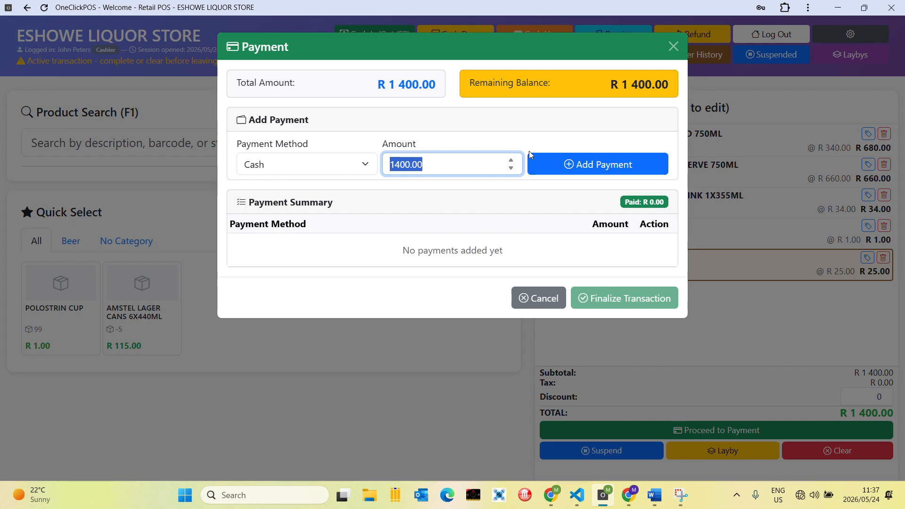
click(368, 166)
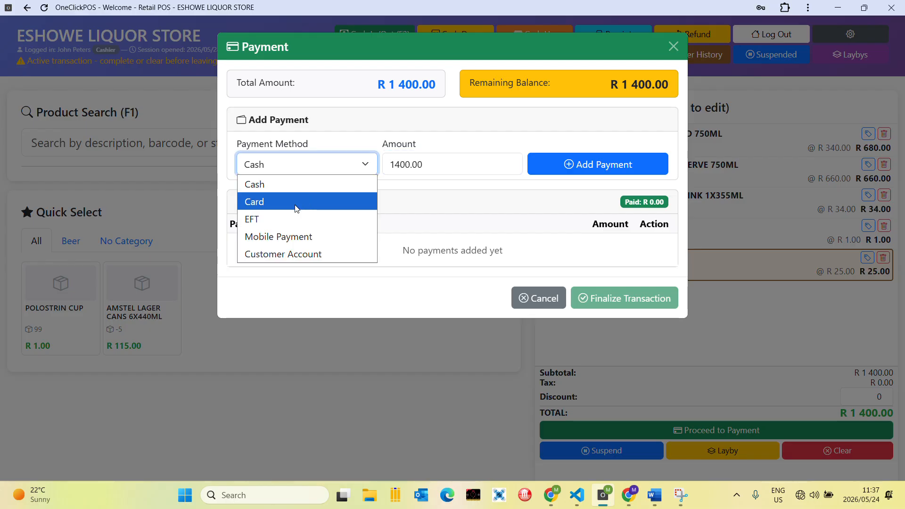
click(296, 202)
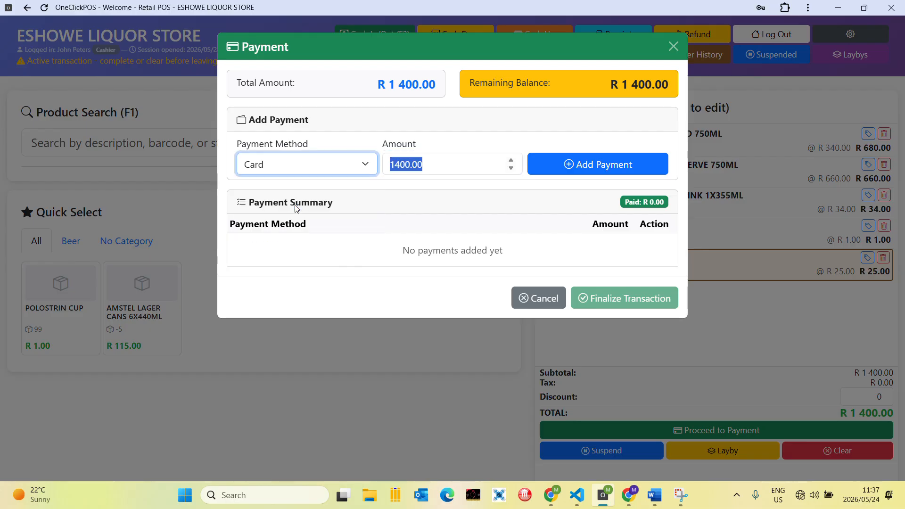
click(594, 165)
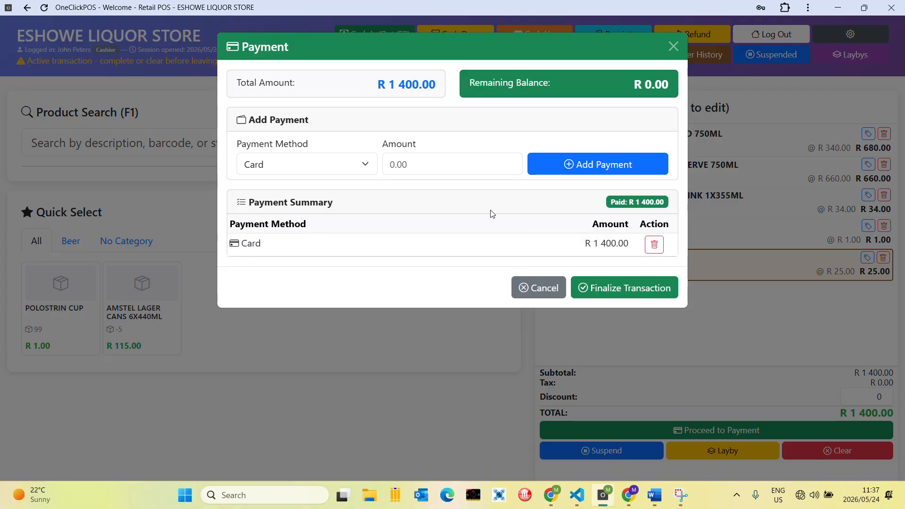
- Remove the full Card payment and add a partial Card payment of 1000 instead
click(655, 244)
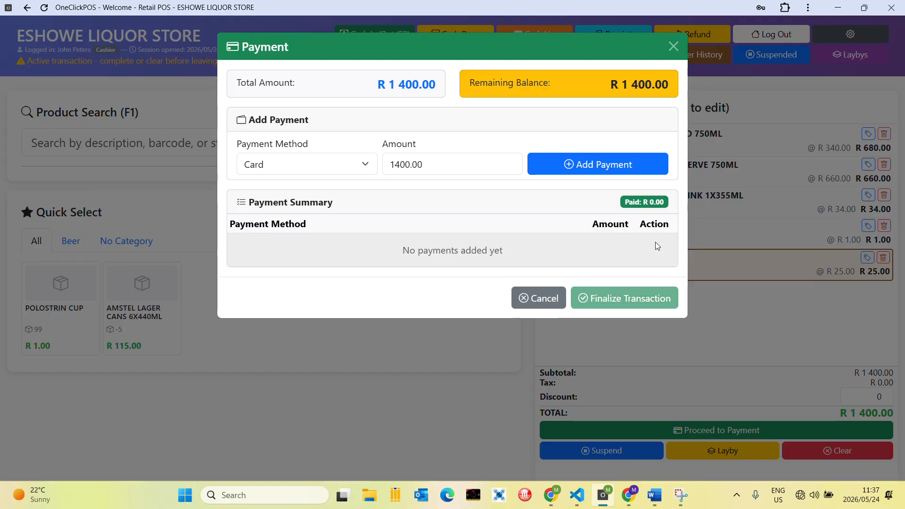
drag(462, 173, 364, 163)
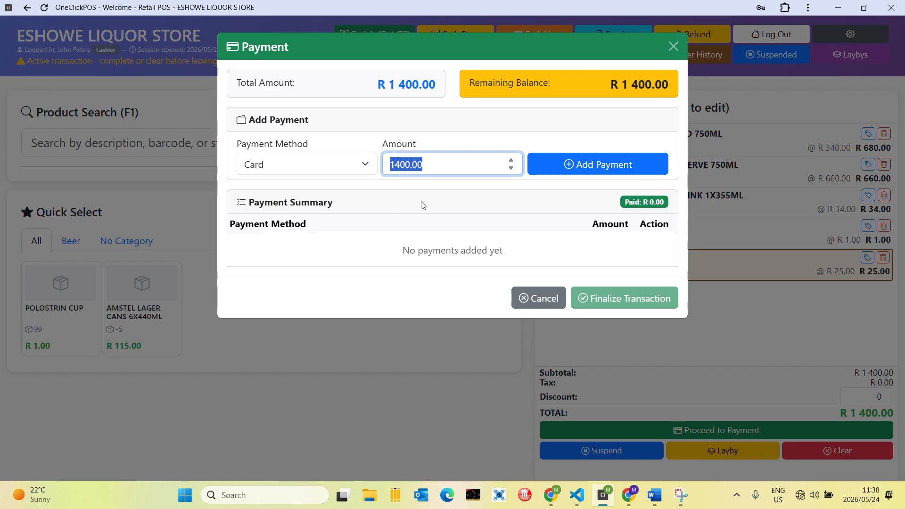
key(BackSpace)
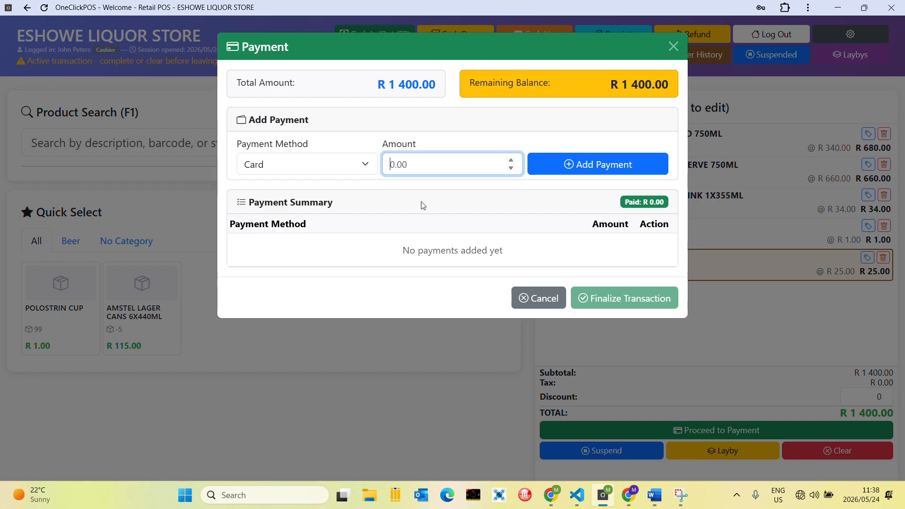
text(10)
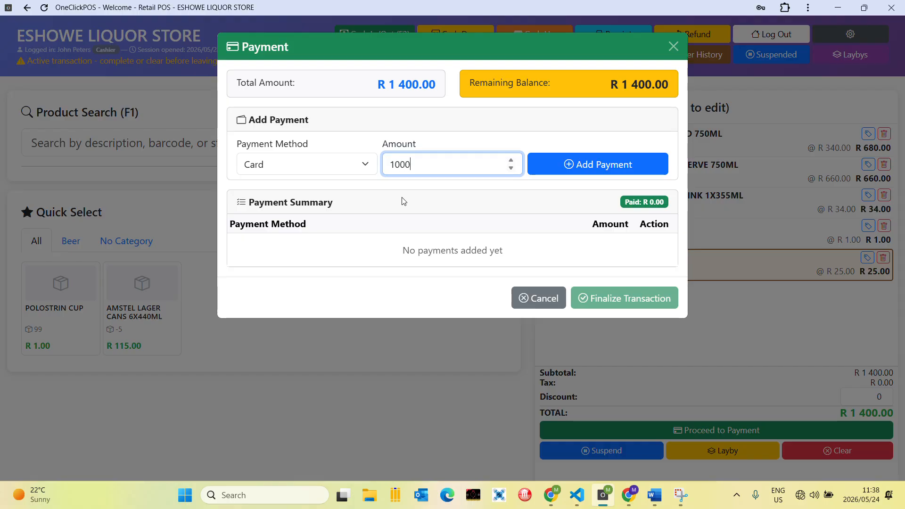
text(00)
click(549, 165)
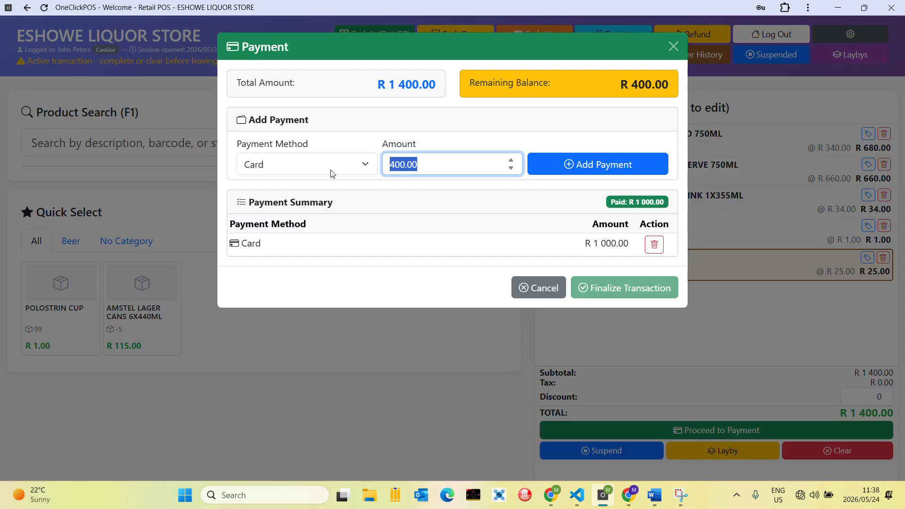
- Add a Cash payment of 400.00 for the balance left after the Card payment
click(363, 165)
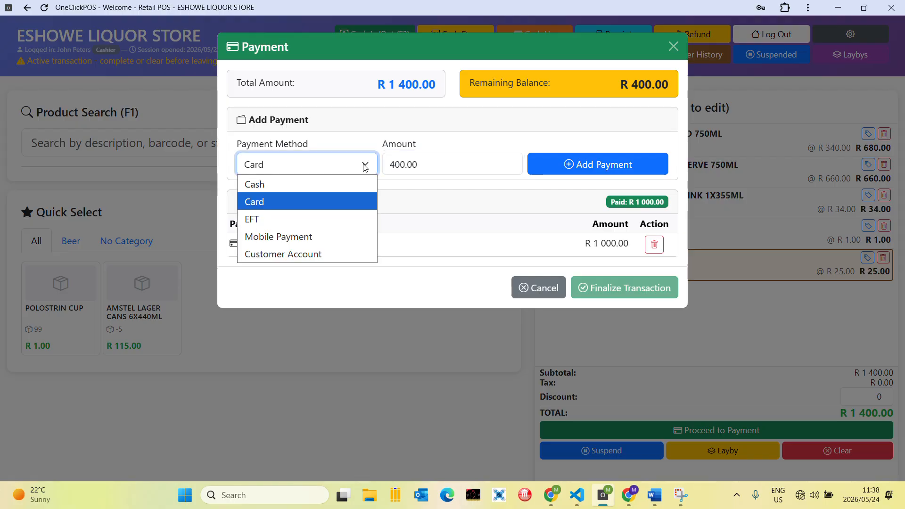
click(306, 184)
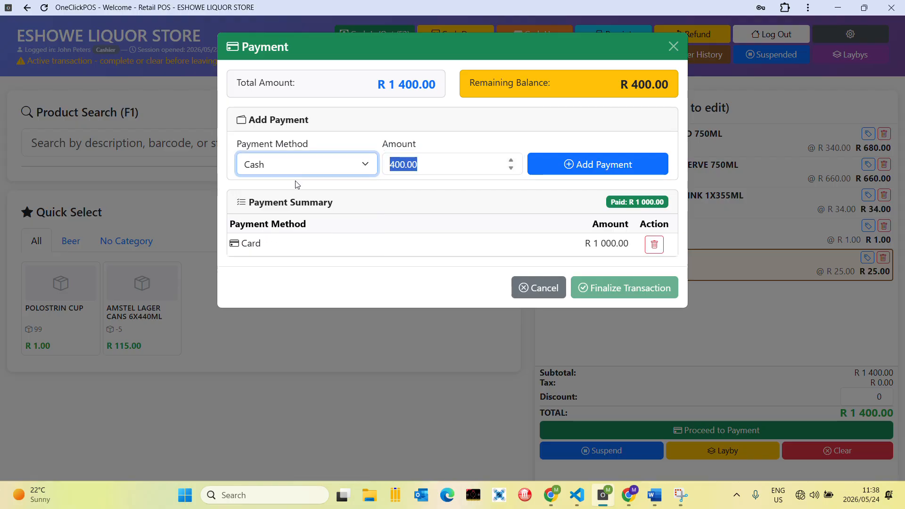
click(600, 165)
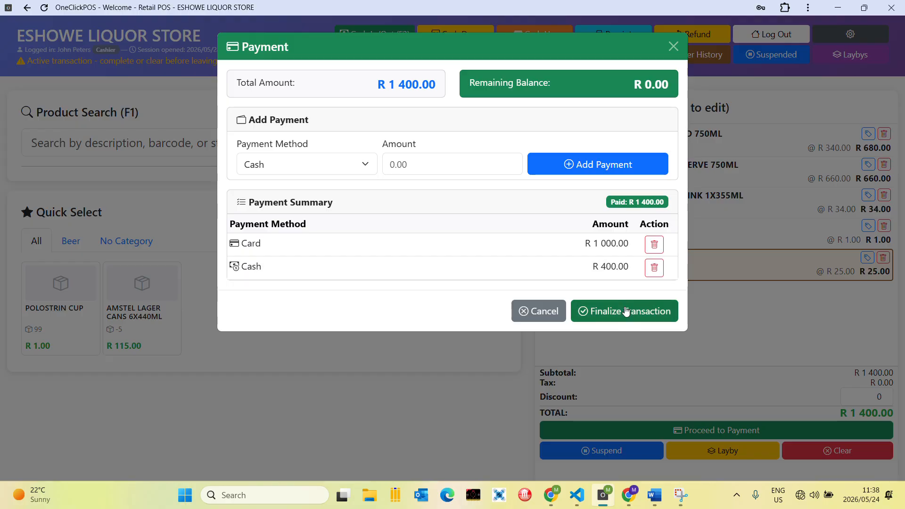
- Remove and re-add the 400.00 Cash payment, and finalize the split transaction
click(654, 267)
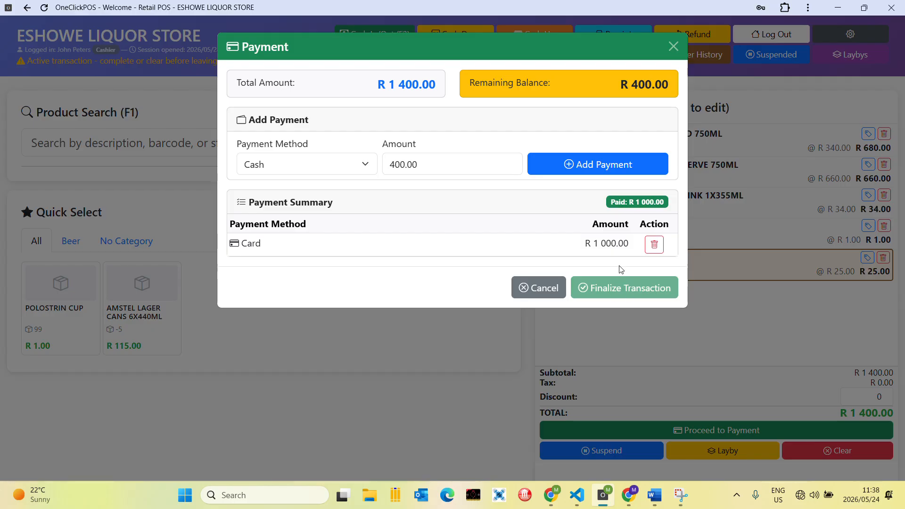
click(600, 170)
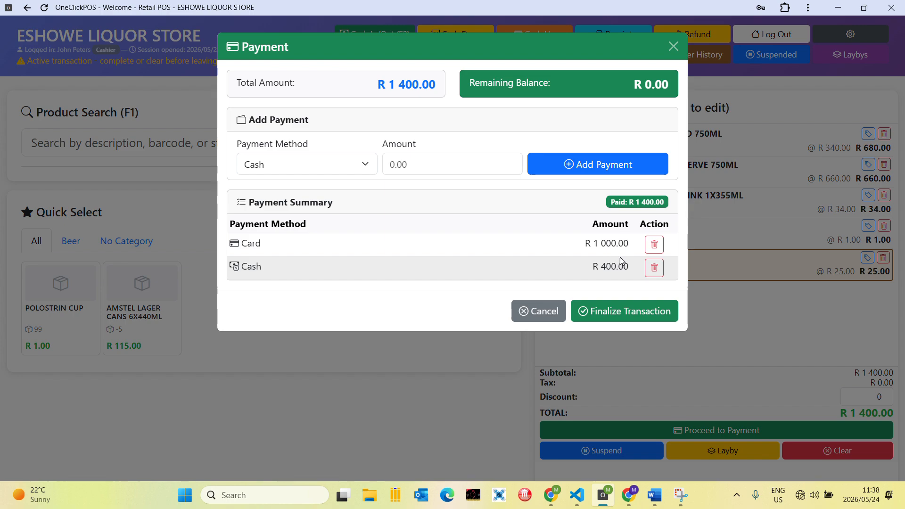
click(614, 309)
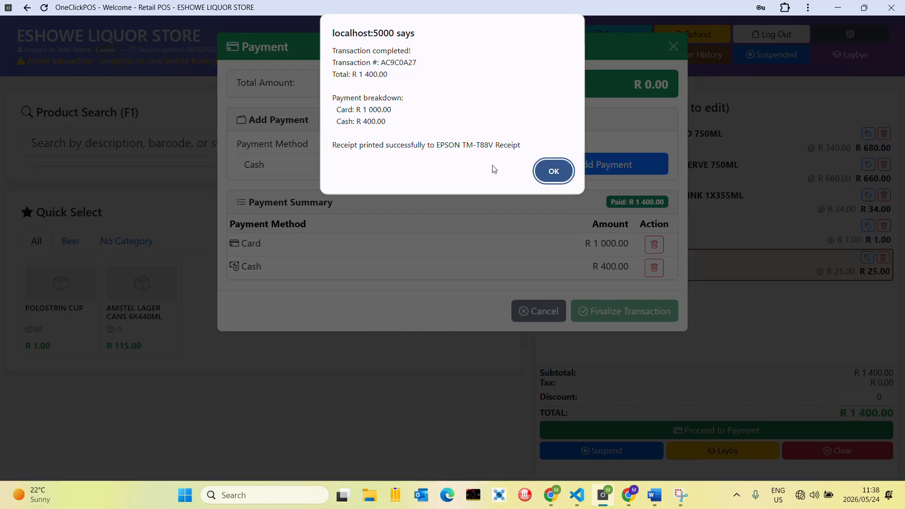
click(553, 172)
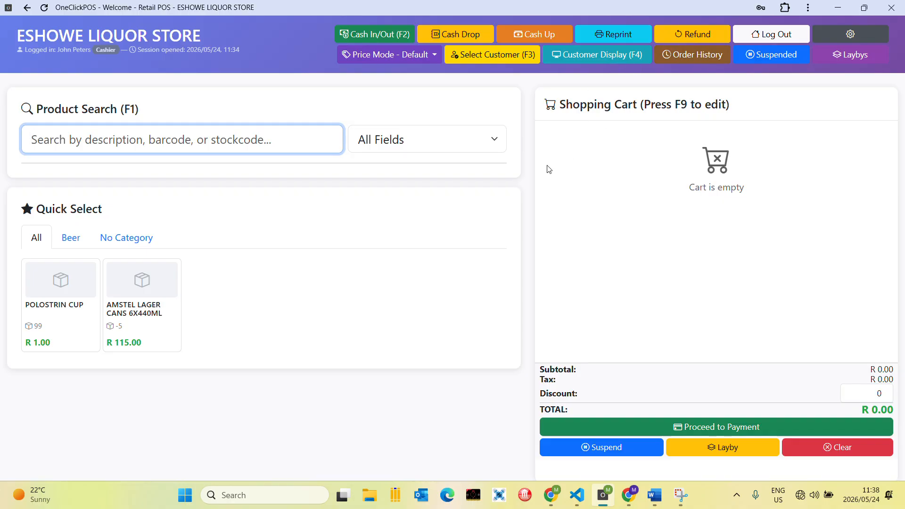
- Review the details of the latest split-payment sale in the order history and return to the POS
click(695, 56)
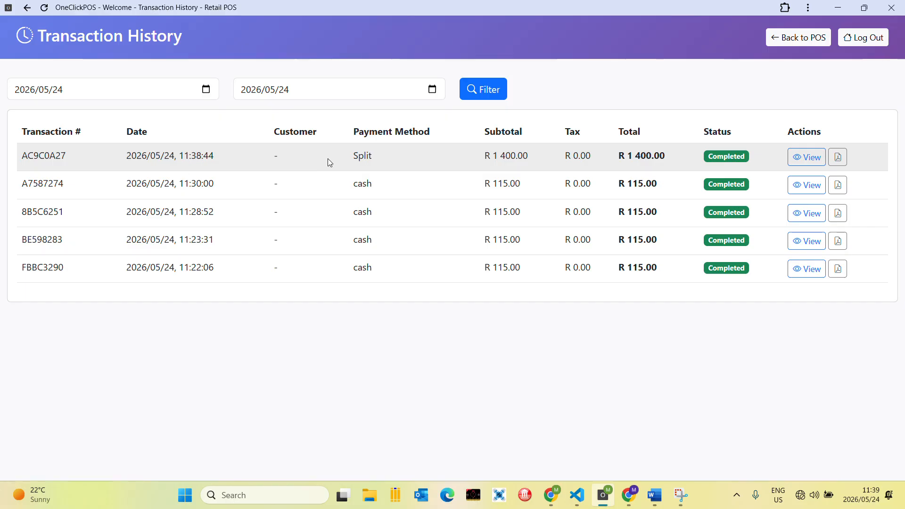
click(806, 158)
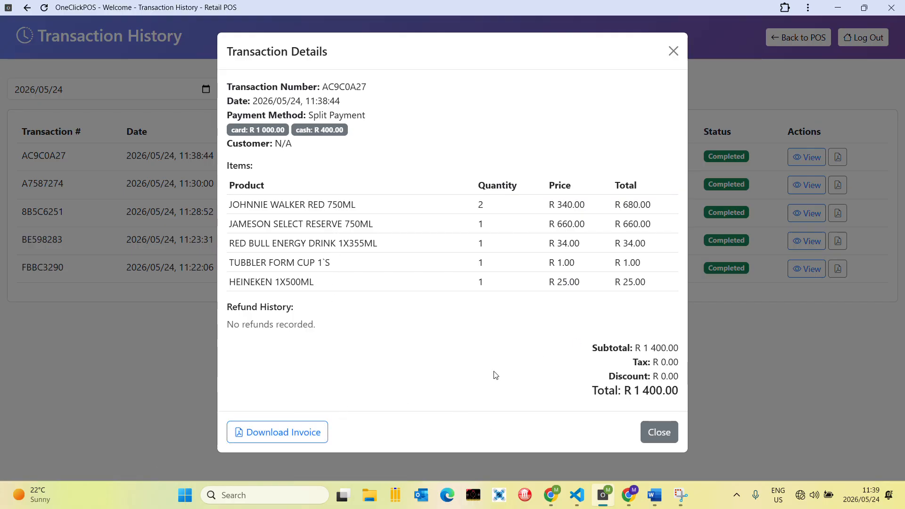
click(671, 431)
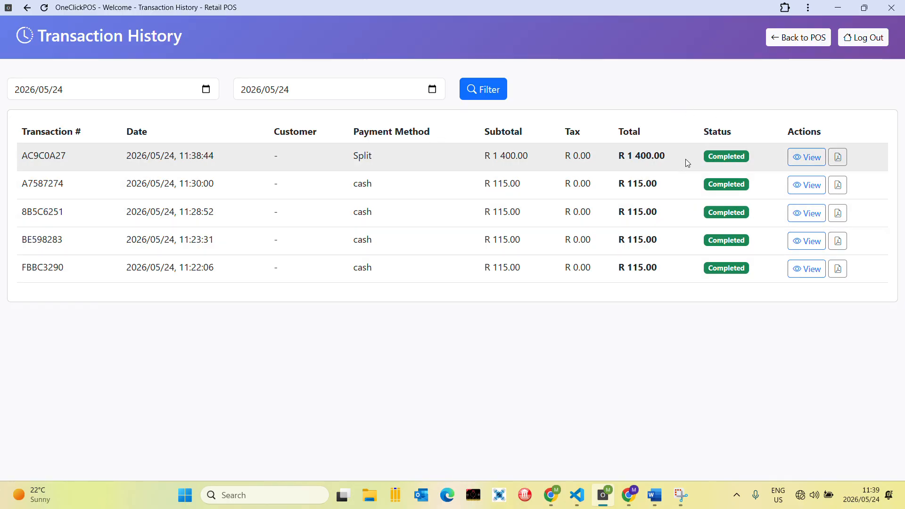
click(801, 37)
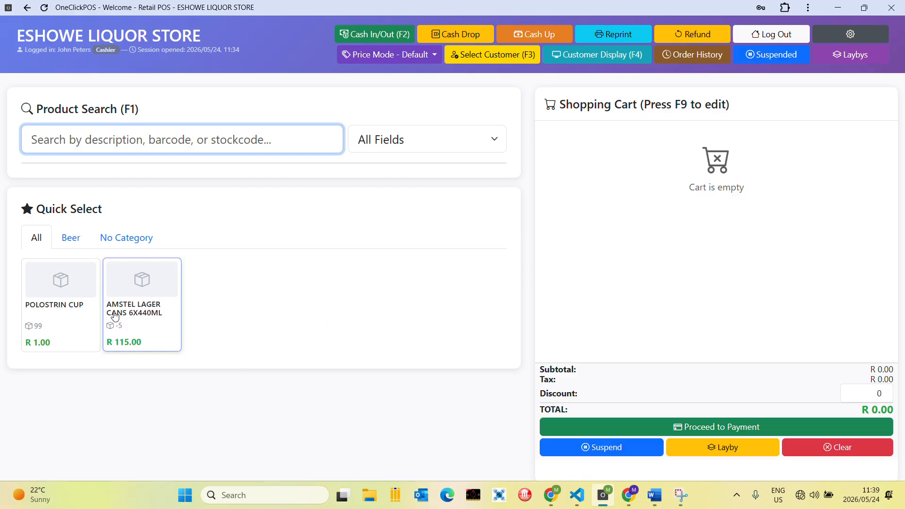
- Add POLOSTRIN CUP and AMSTEL LAGER CANS 6X440ML to the cart from Quick Select, checking the Beer and No Category groups in between
click(71, 314)
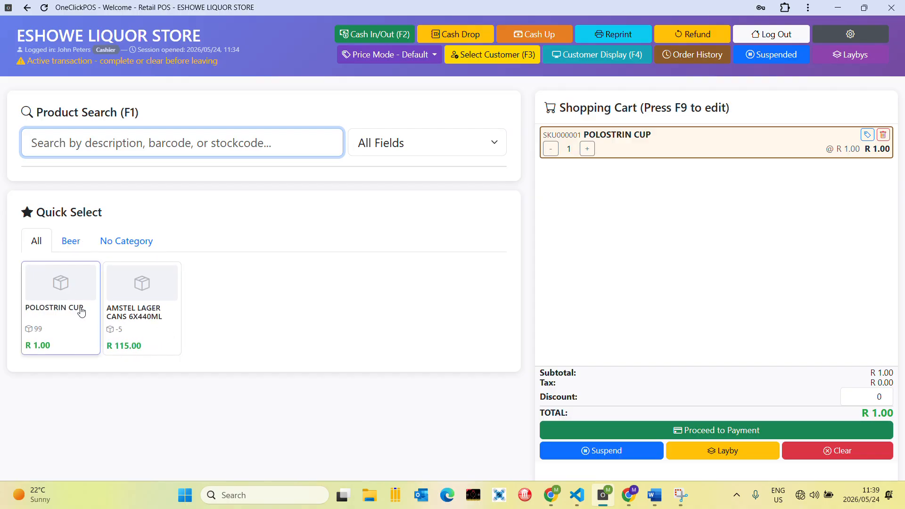
click(72, 243)
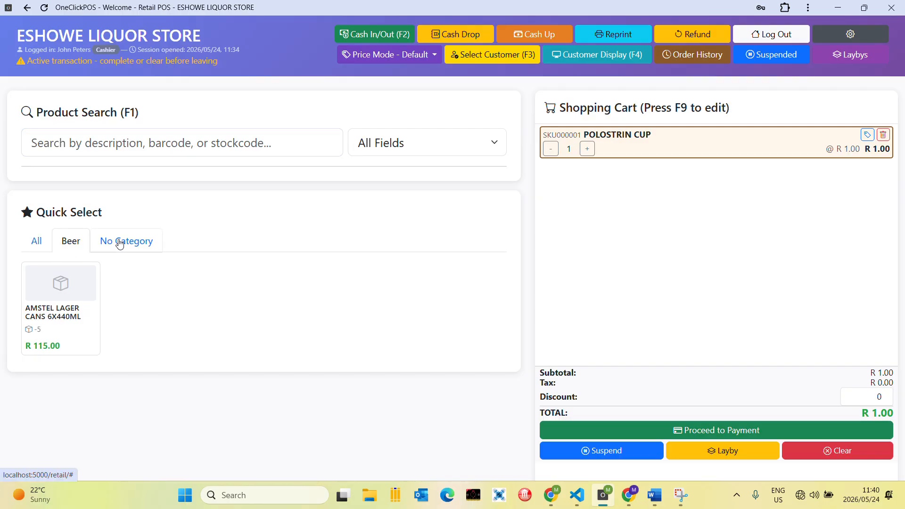
click(120, 244)
click(71, 242)
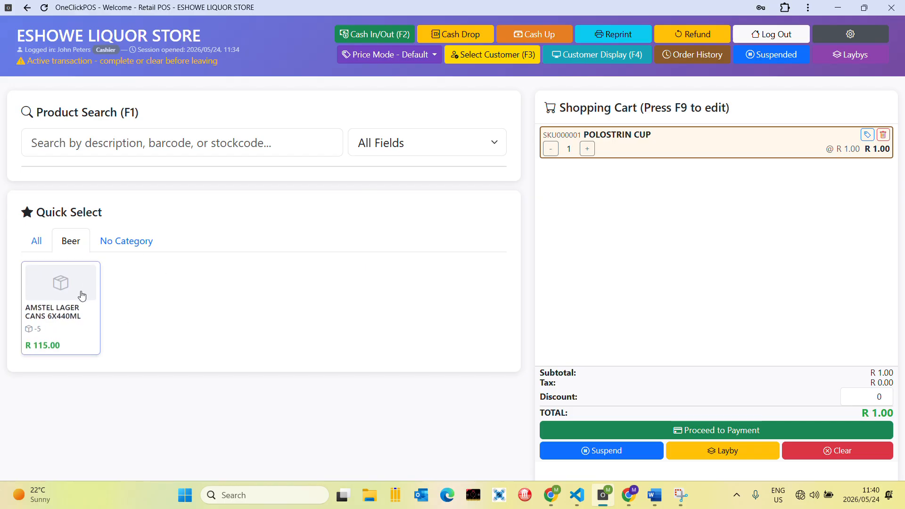
click(125, 241)
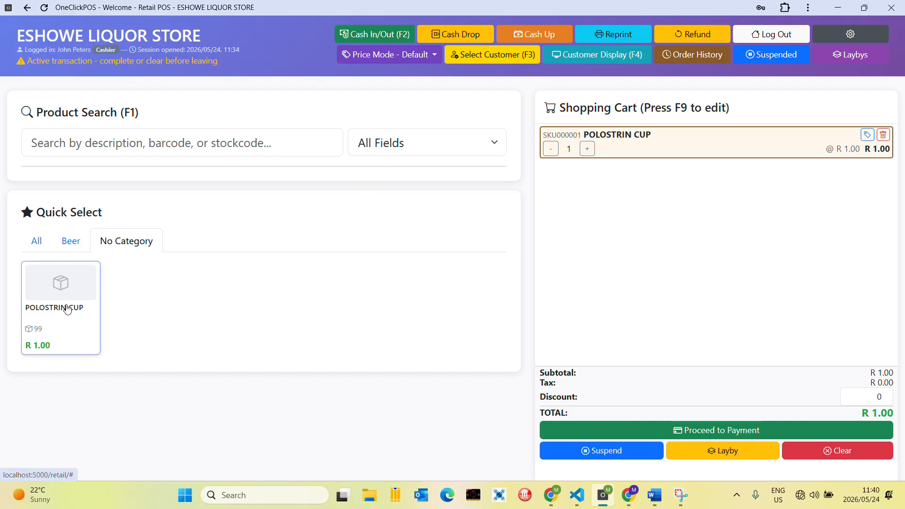
click(70, 241)
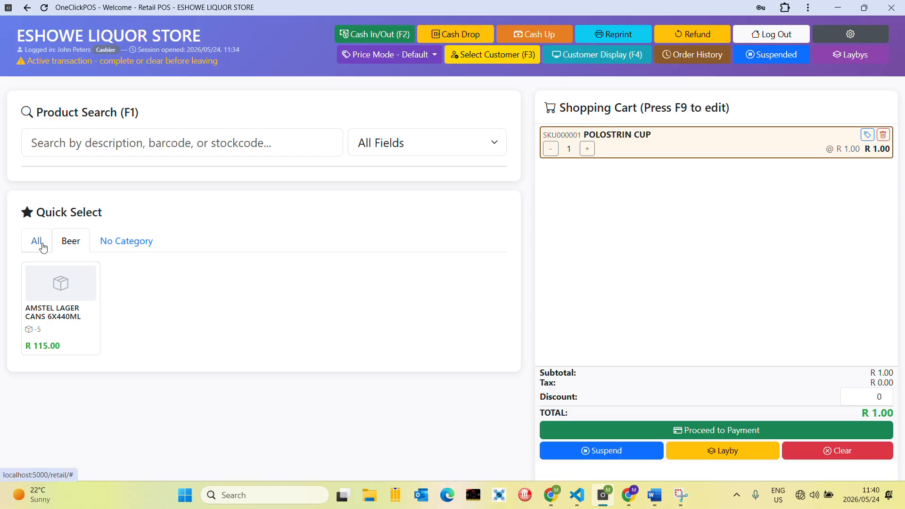
click(42, 246)
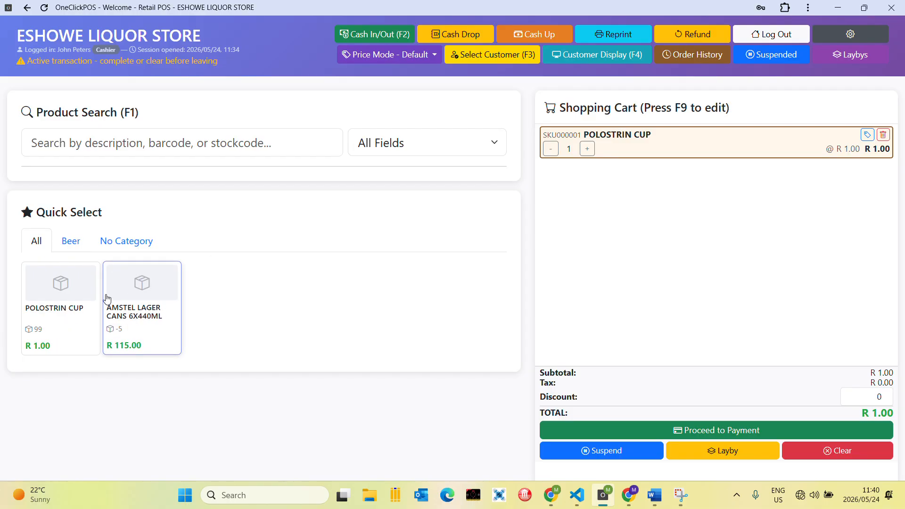
click(139, 311)
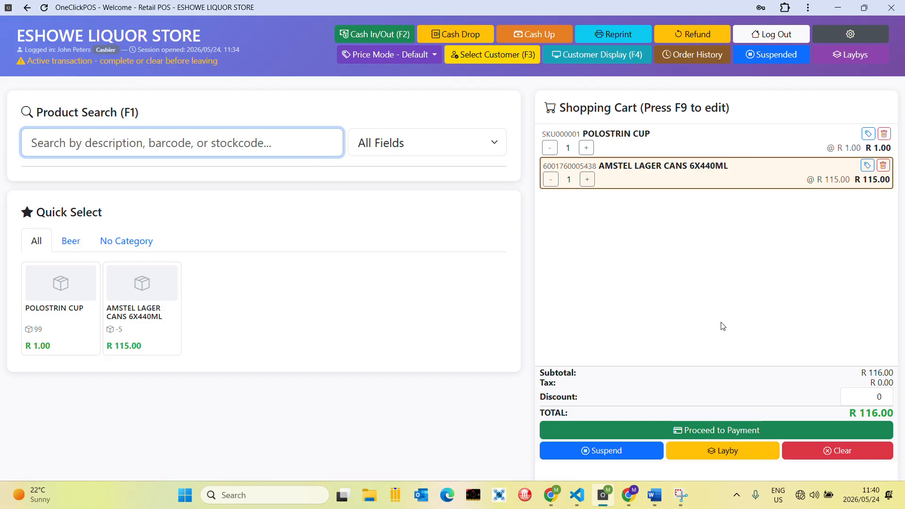
- Proceed to payment, add a Cash payment of 150, and finalize the transaction
click(711, 431)
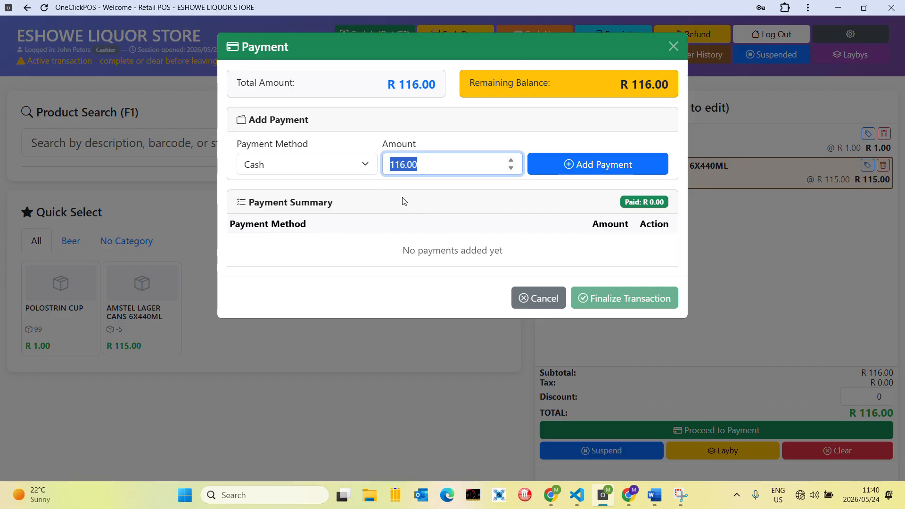
text(150)
key(Return)
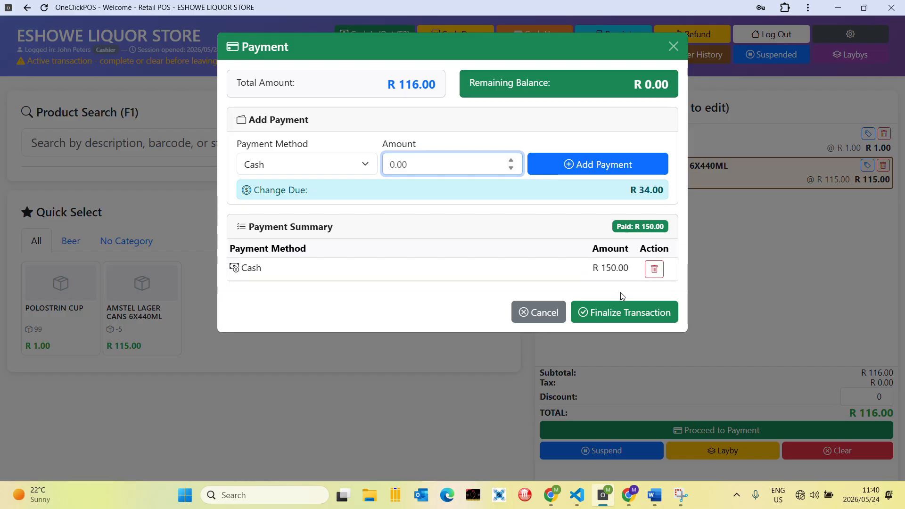
click(621, 304)
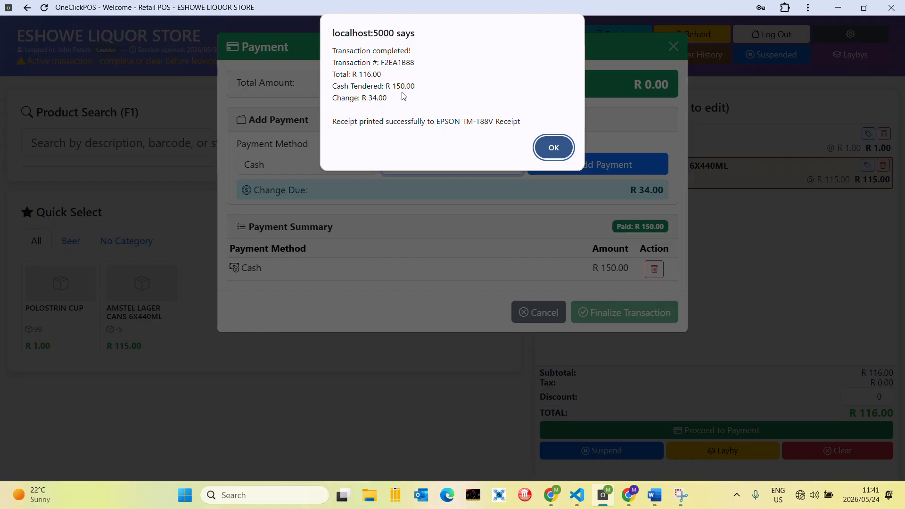
click(554, 148)
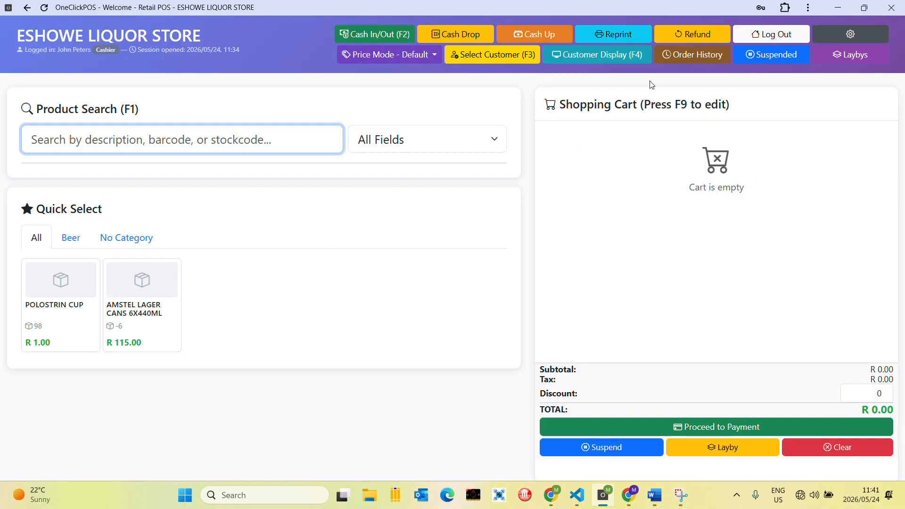
- Copy the transaction number of the R 1 400.00 split-payment sale from the order history
click(691, 54)
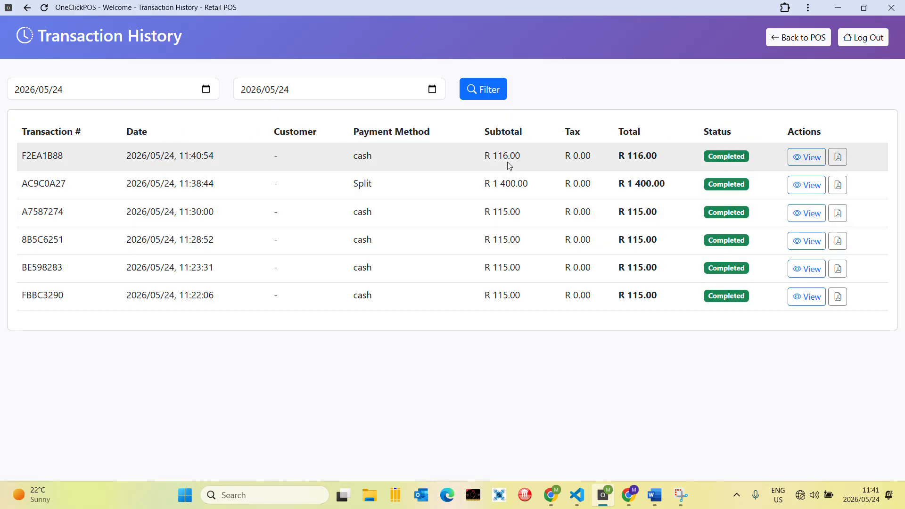
double_click(41, 183)
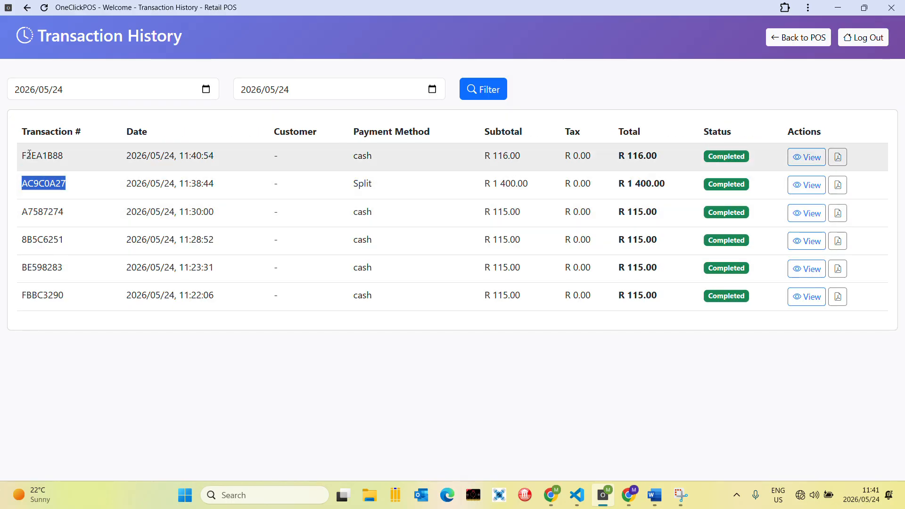
right_click(41, 187)
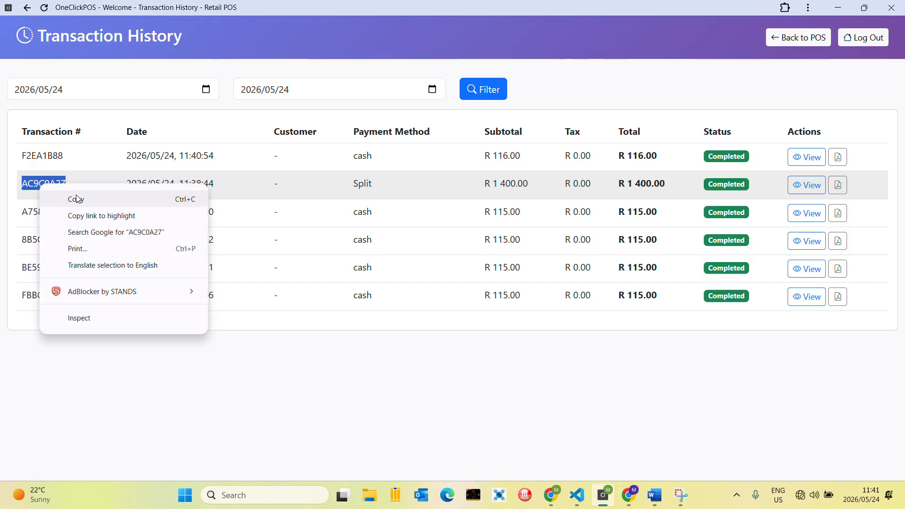
click(76, 198)
click(70, 188)
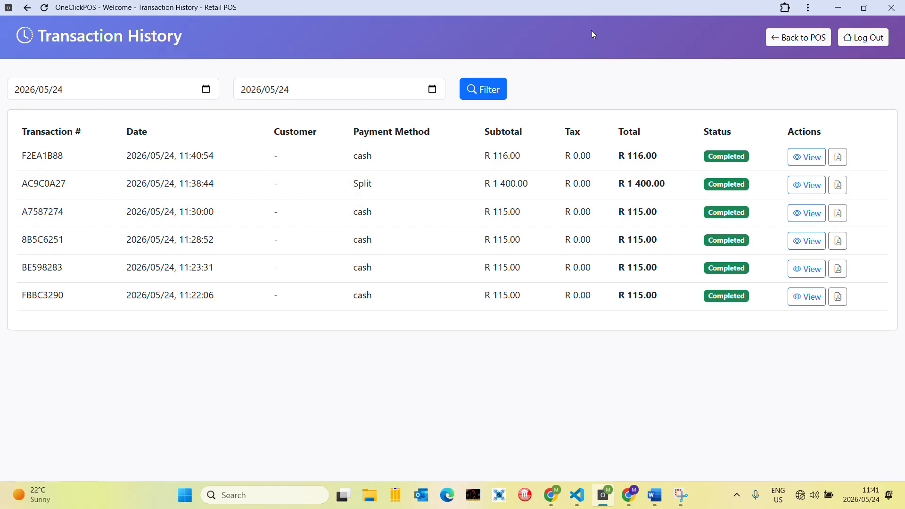
- Return to the POS and look up the copied transaction number for a refund
click(804, 40)
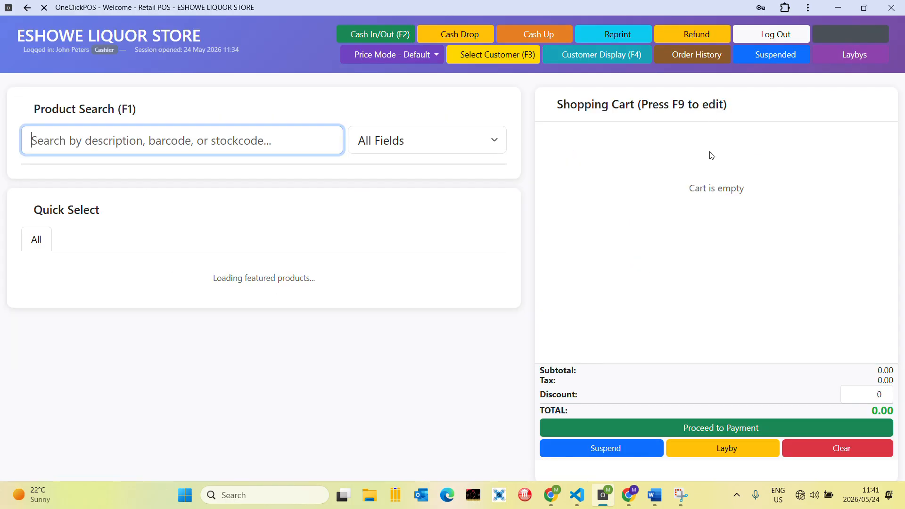
click(687, 41)
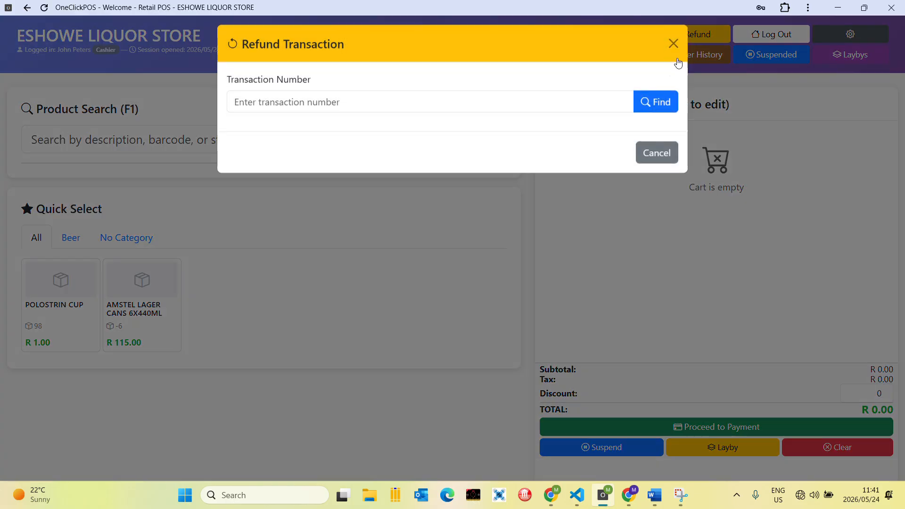
click(332, 112)
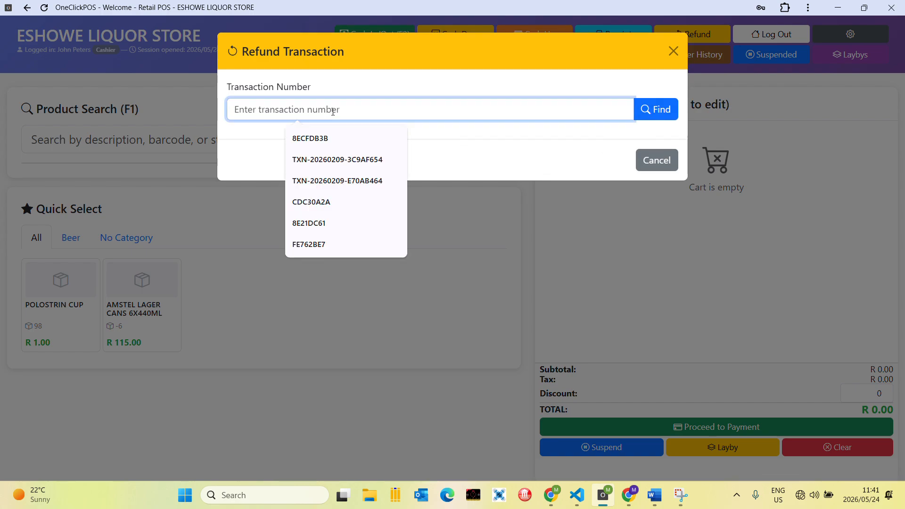
key(ctrl+v)
click(653, 118)
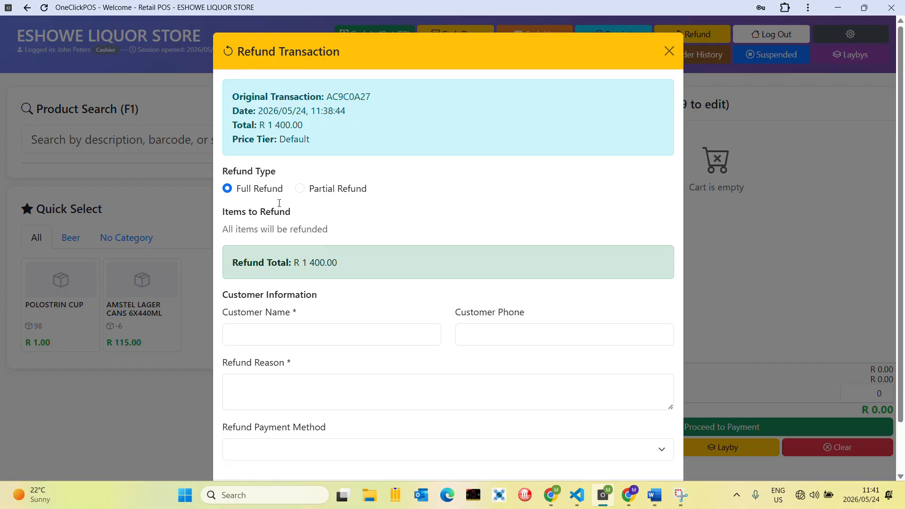
- Choose Partial Refund and set the quantity to refund for JOHNNIE WALKER RED 750ML to 1
click(319, 190)
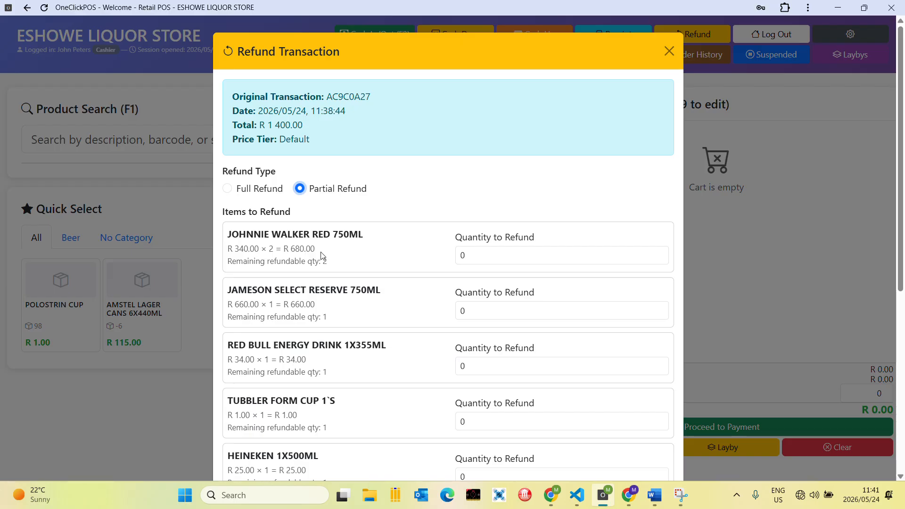
click(659, 253)
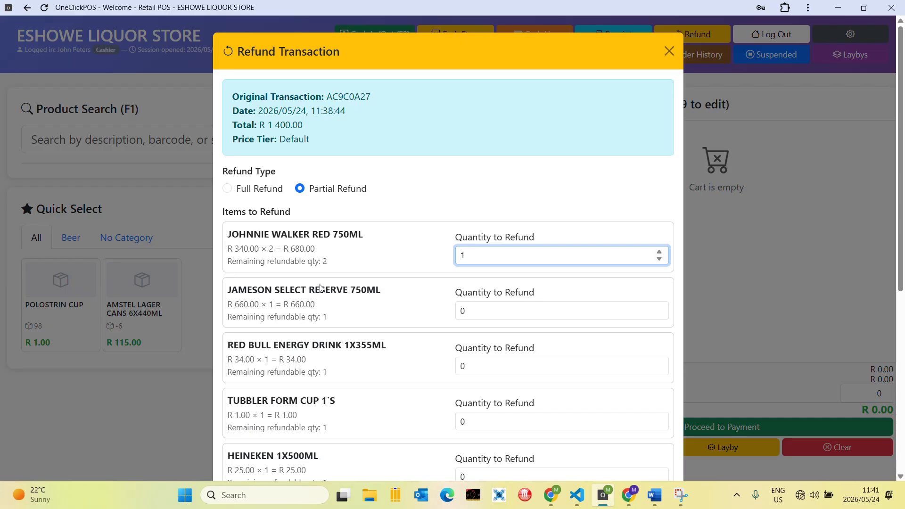
- Fill in the refund's customer name and phone number from the saved OneClick Technology entry
scroll(413, 198, down, 3)
scroll(403, 307, down, 4)
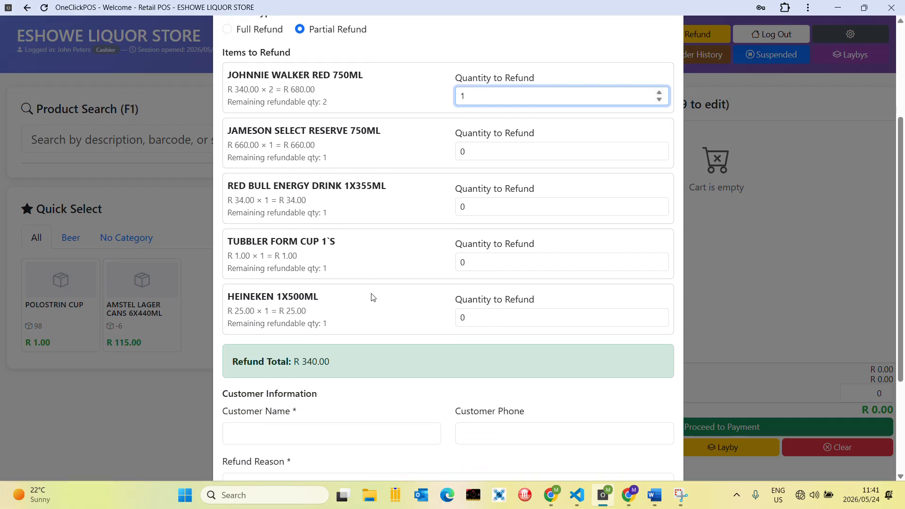
click(347, 280)
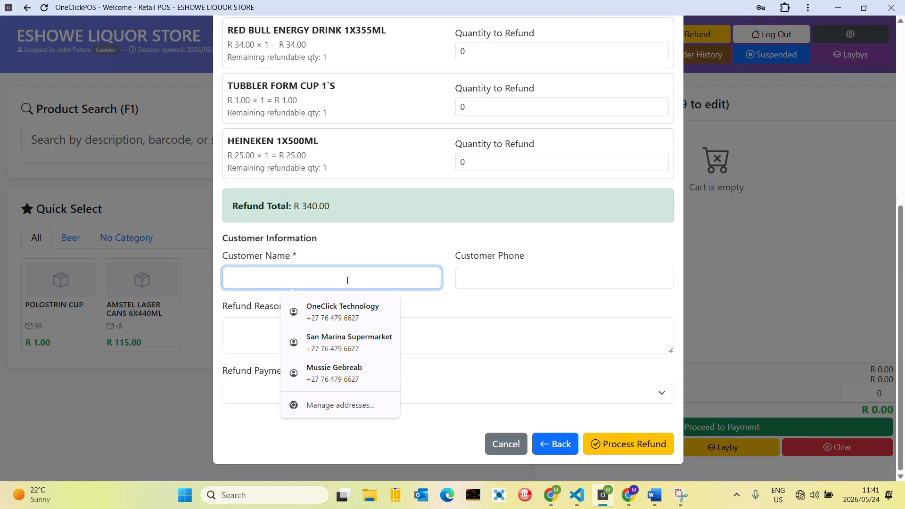
click(332, 310)
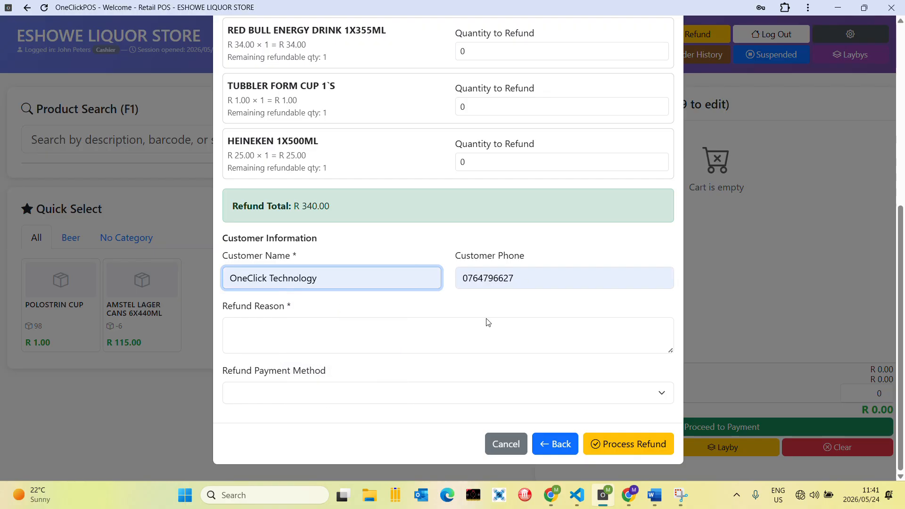
- Enter "Extra item bought" as the refund reason, choose Cash as the refund payment method and process the refund
click(304, 327)
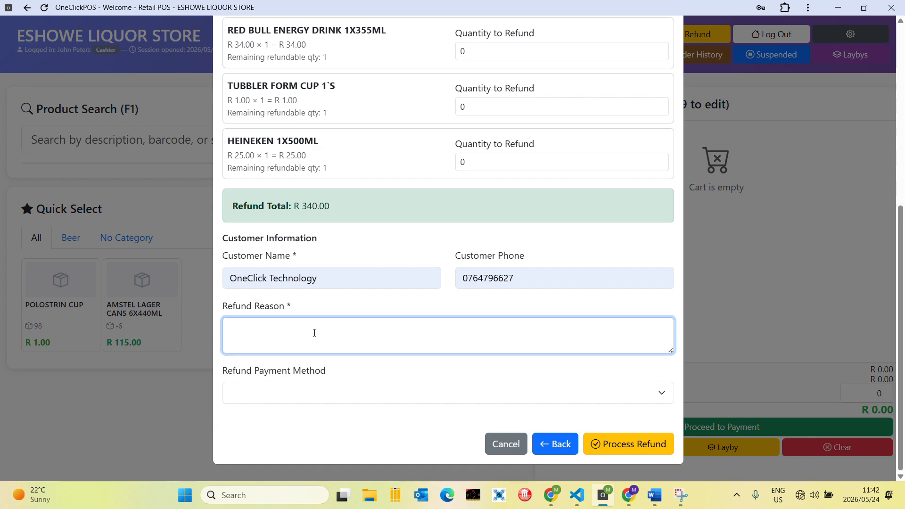
text(Extra item bought)
click(274, 397)
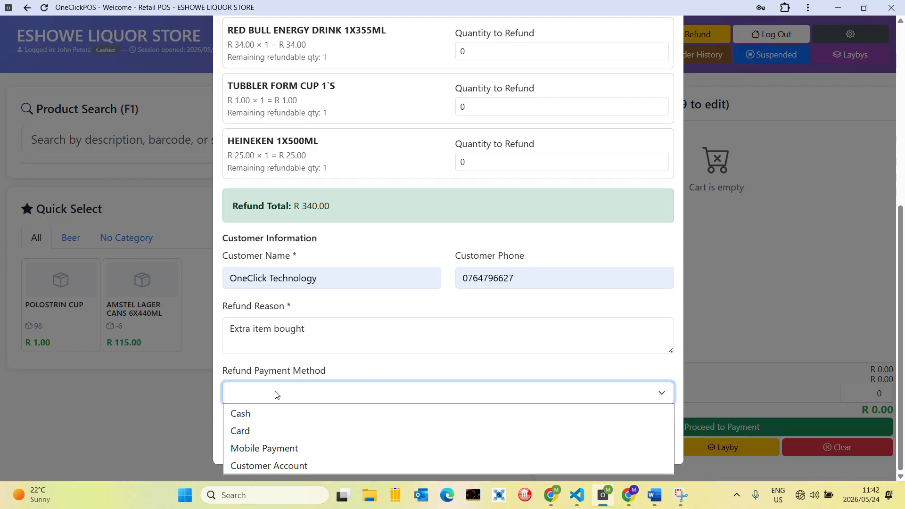
click(262, 416)
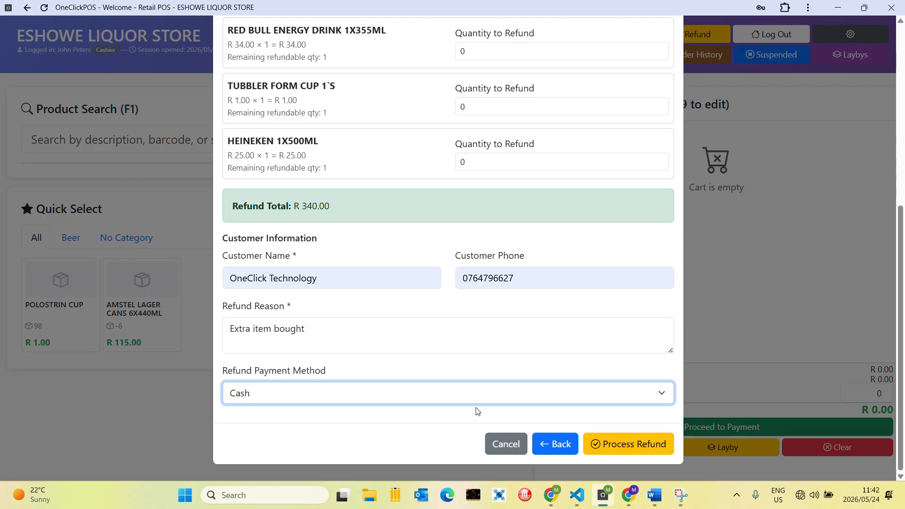
click(632, 447)
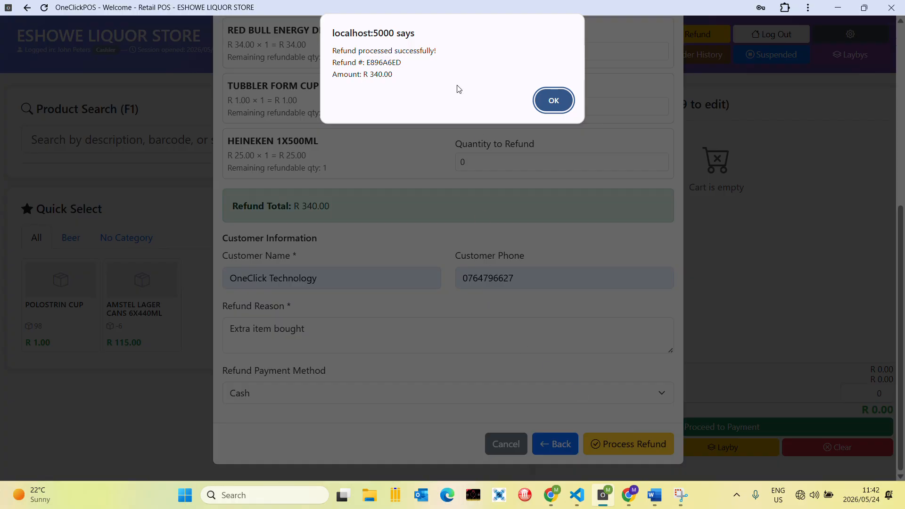
click(562, 101)
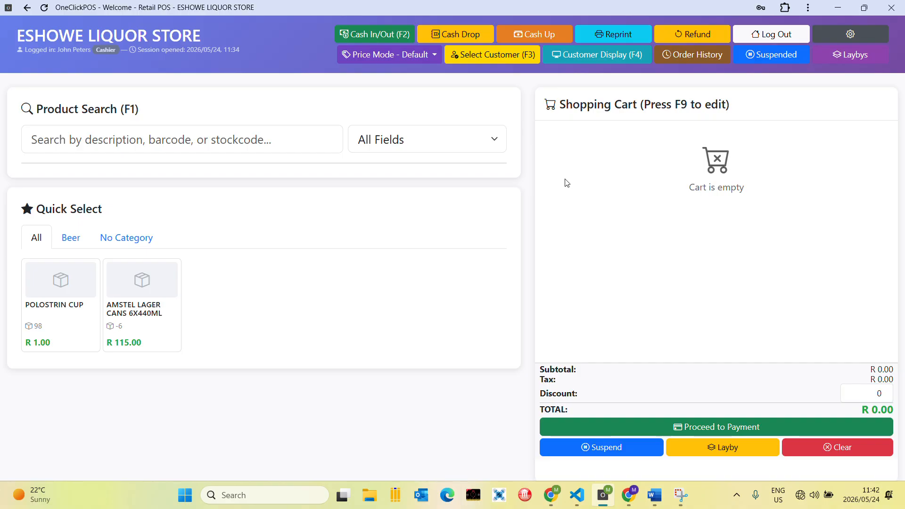
- Review the refunded sale's status in the order history, and open the customer display from the POS for a look
click(680, 56)
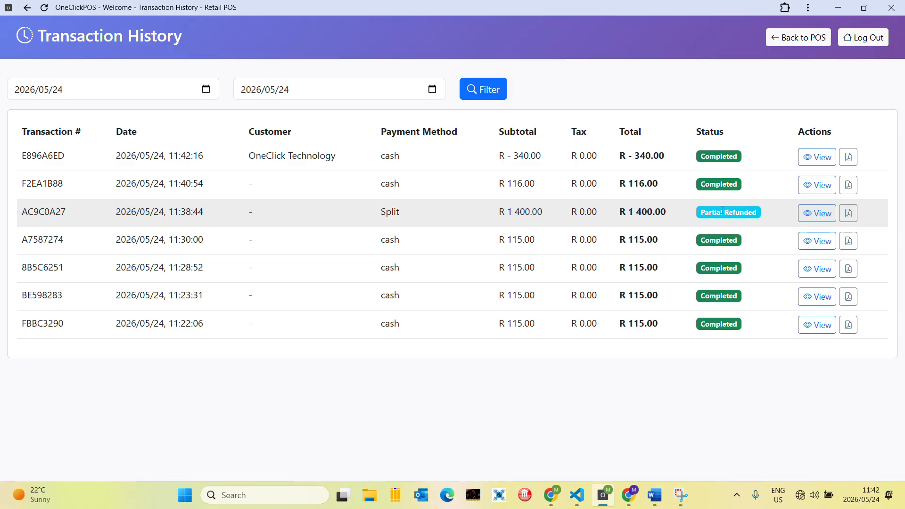
click(794, 38)
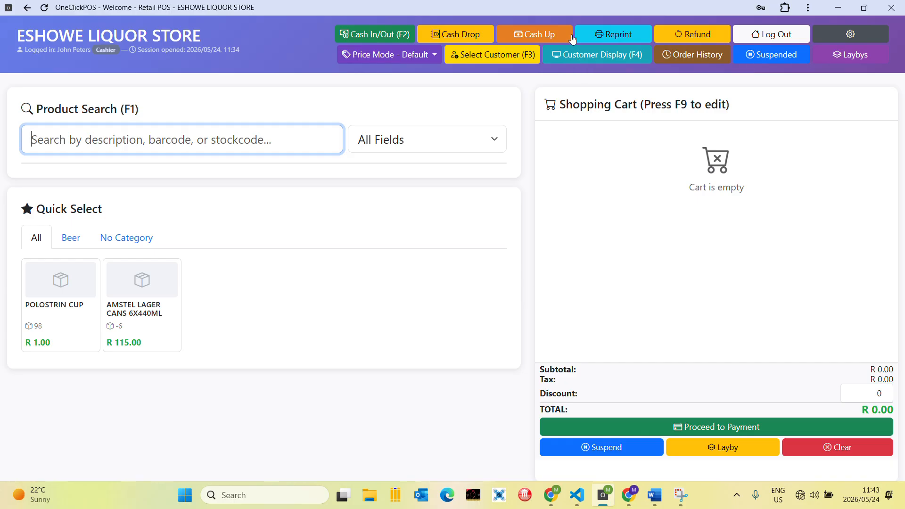
click(593, 57)
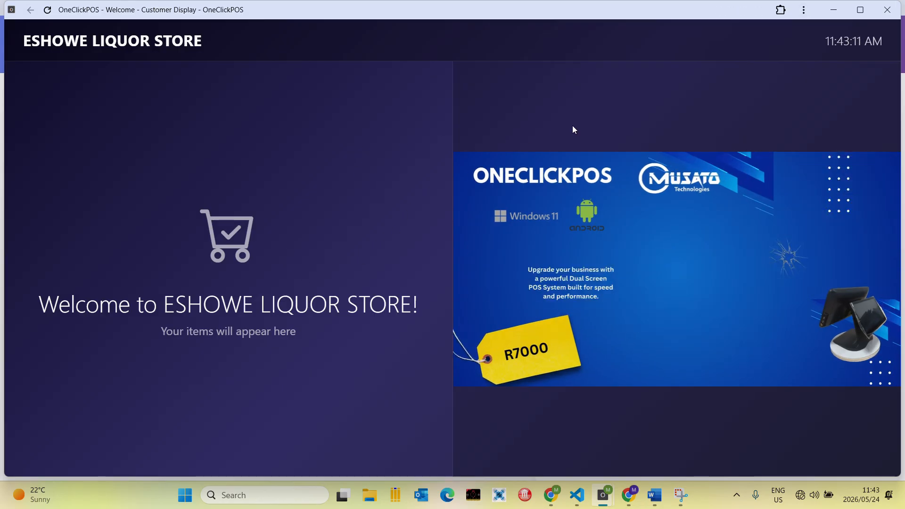
key(alt+Tab)
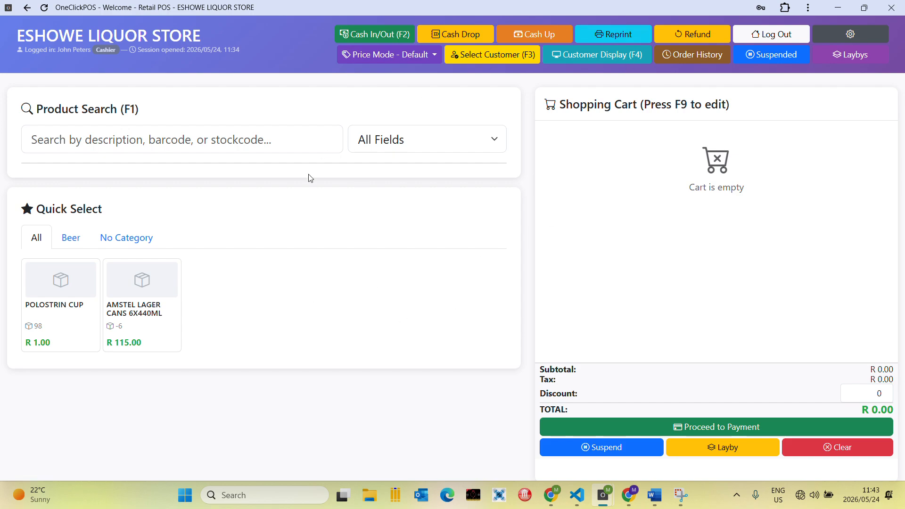
text(5000267014005)
key(Return)
text(5011007024000)
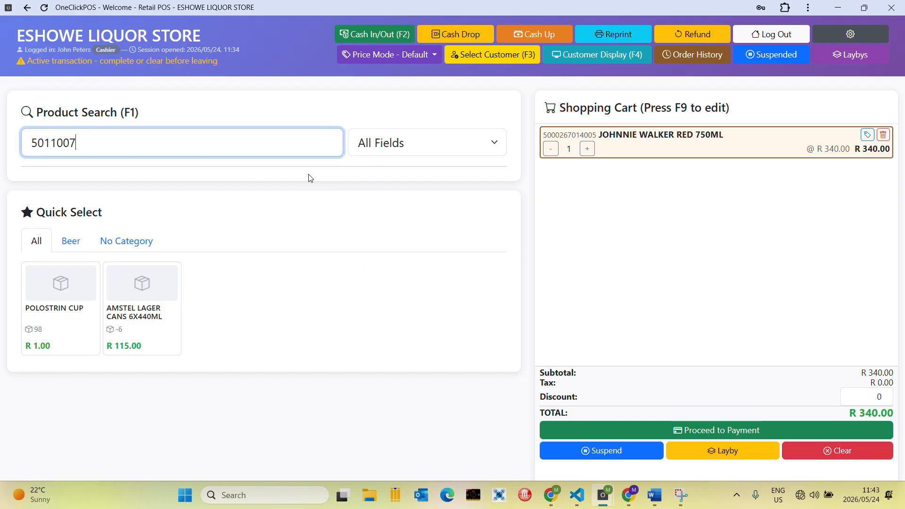
key(Return)
text(9002490209599)
key(Return)
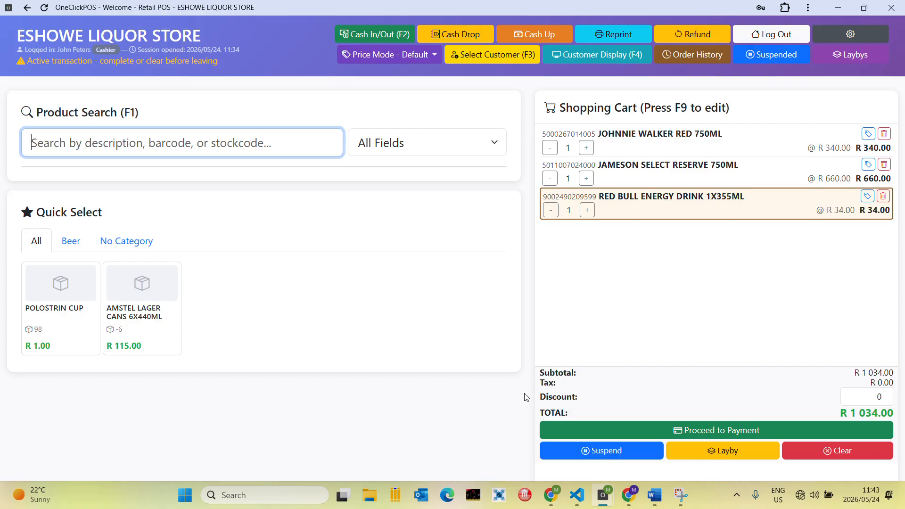
key(F4)
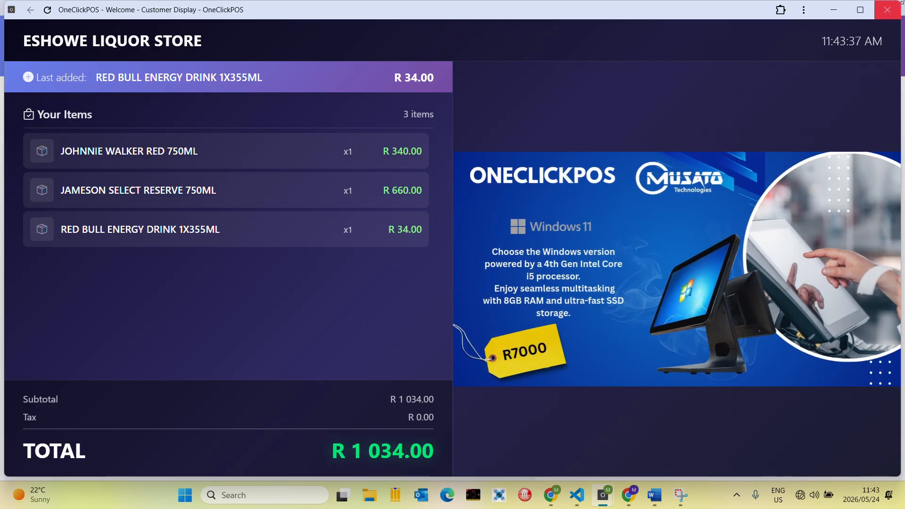
click(886, 10)
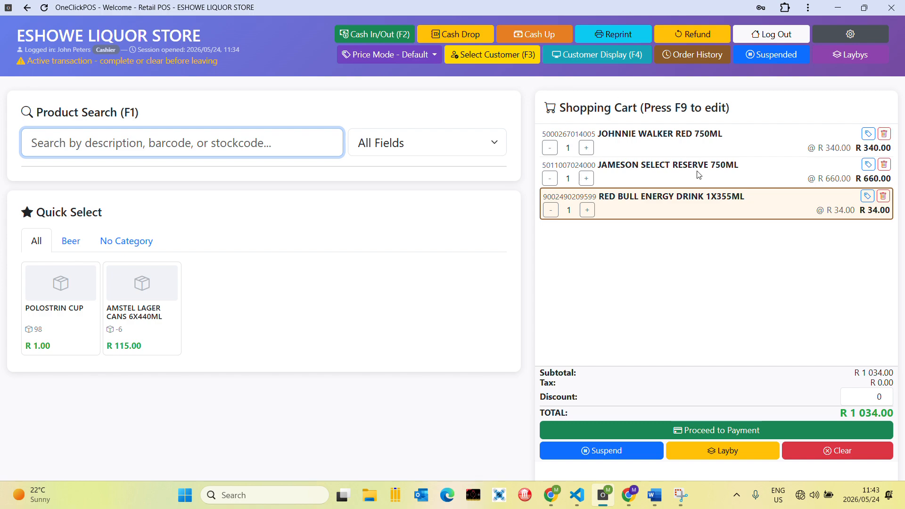
- Pay for the cart with a cash payment of 1100 and finalize the transaction
click(724, 428)
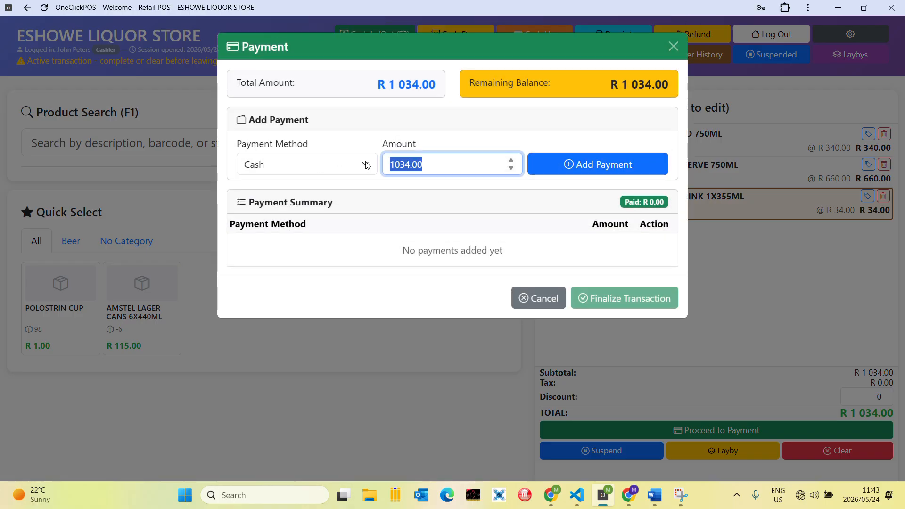
text(1100)
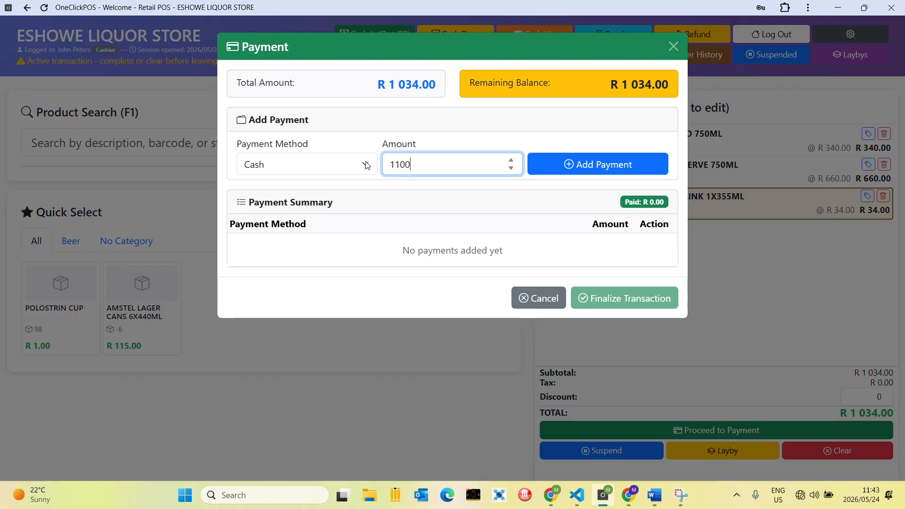
key(Return)
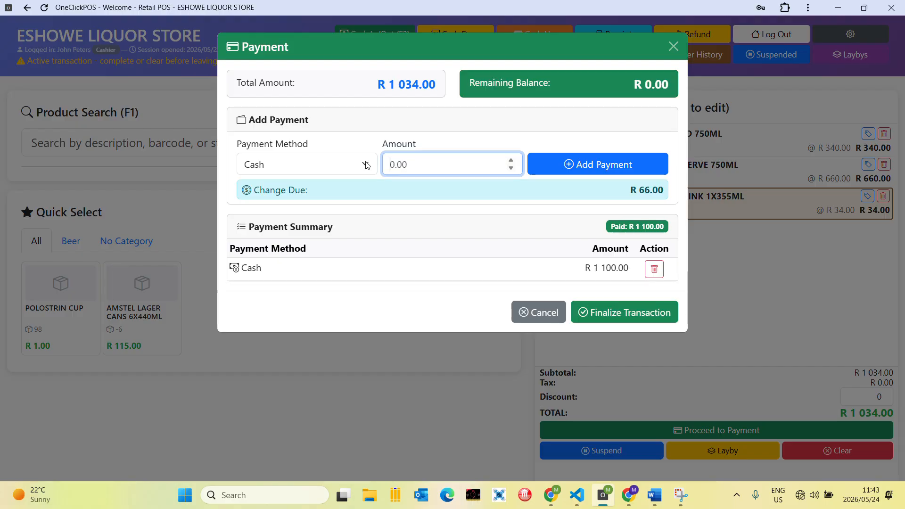
click(601, 321)
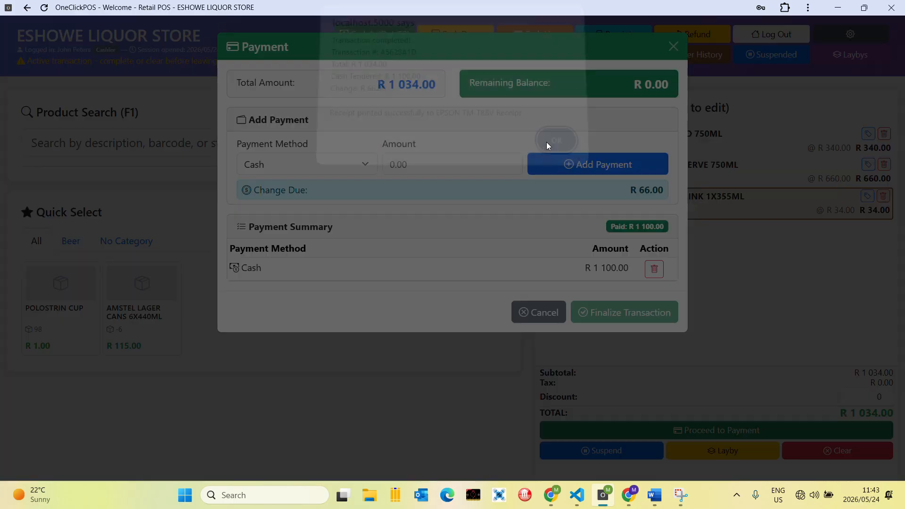
click(552, 147)
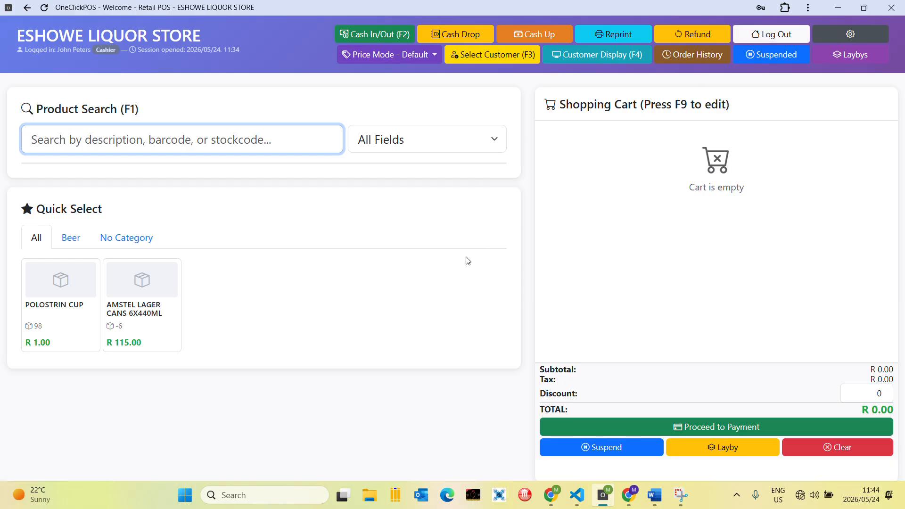
- Log out of the POS and log back in to Retail POS with the saved cashier credentials, resuming the existing session
click(781, 34)
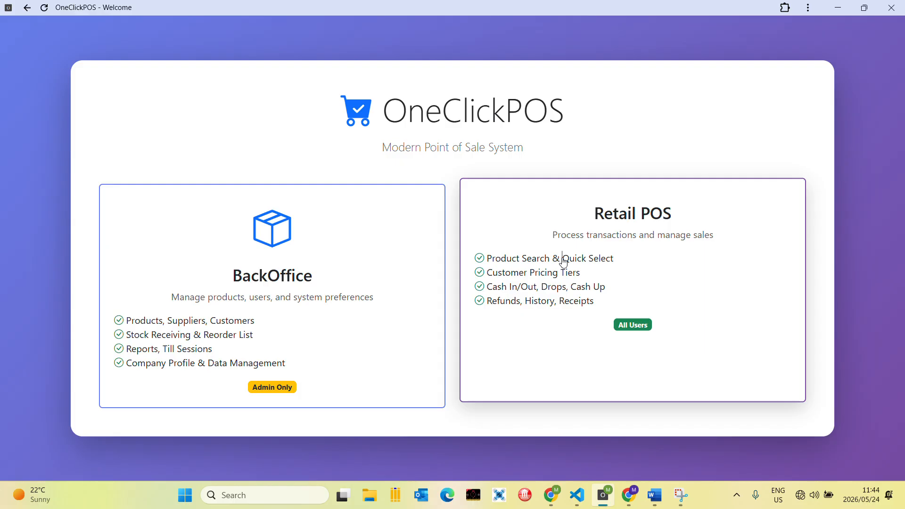
click(564, 262)
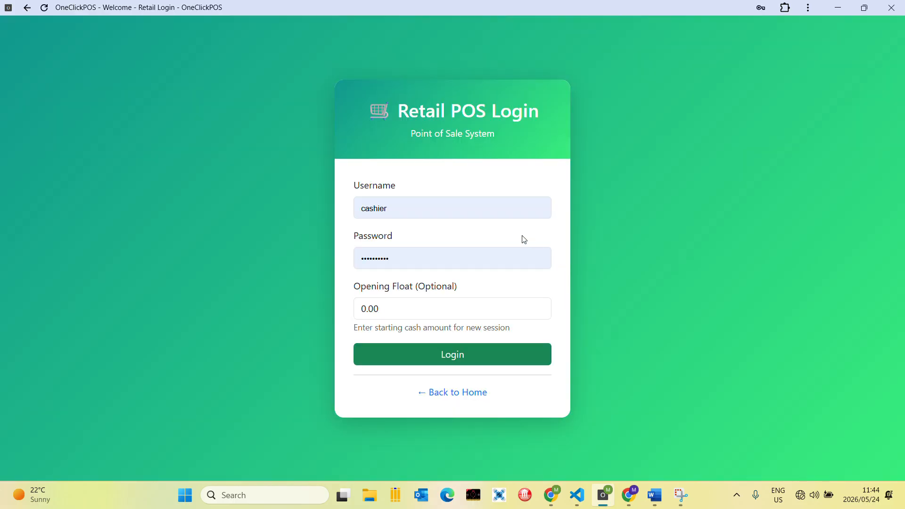
click(430, 355)
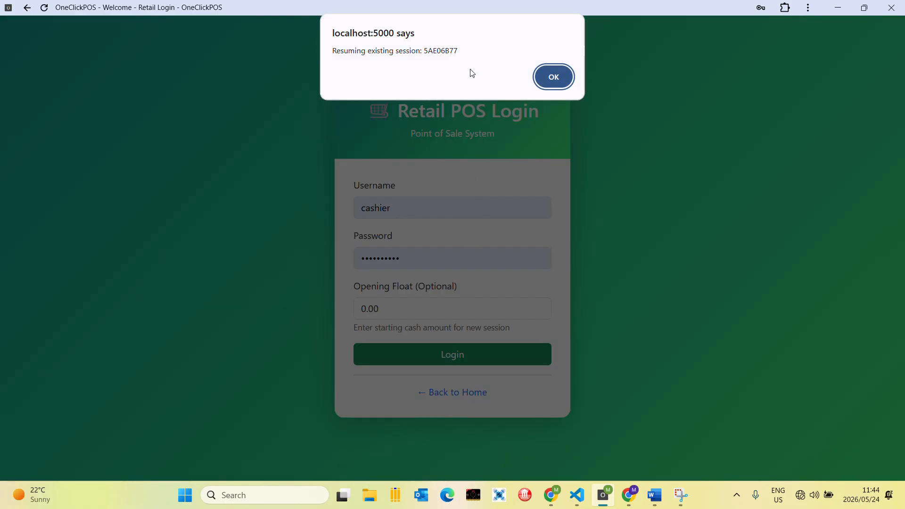
click(557, 76)
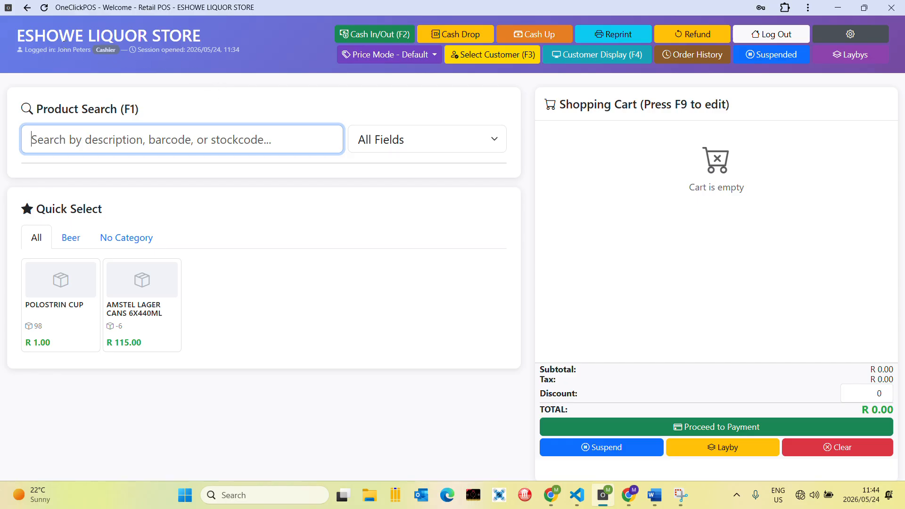
- Examine the logged-in cashier details and the session opening date and time in the store header
drag(60, 51, 190, 50)
click(206, 57)
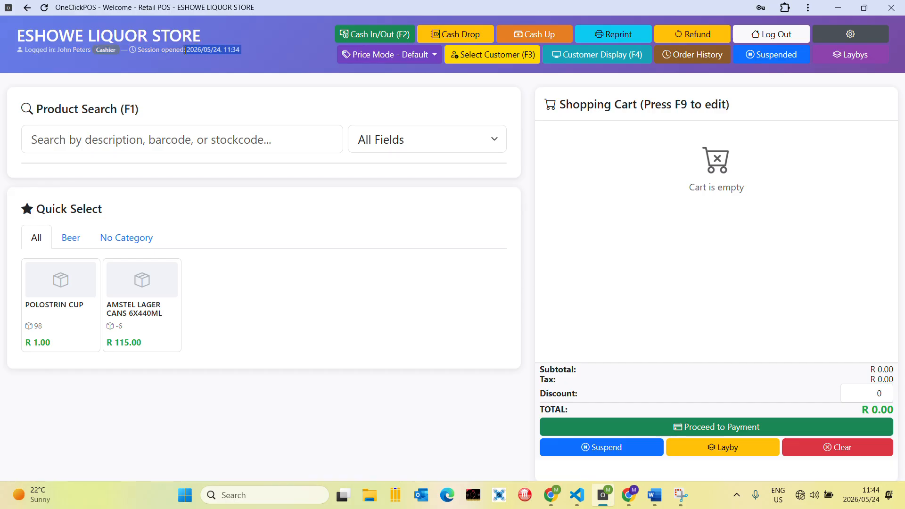
click(231, 59)
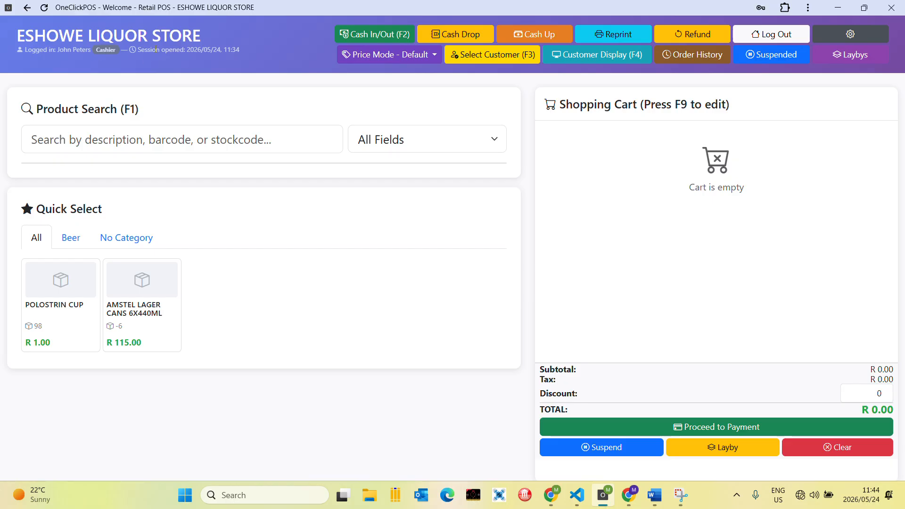
drag(240, 49, 195, 50)
click(184, 55)
- Enter the Cash Up counts: 3 for 200, 4 for 100, 2 for 50, 5 for 20 and 1 for 10
click(547, 38)
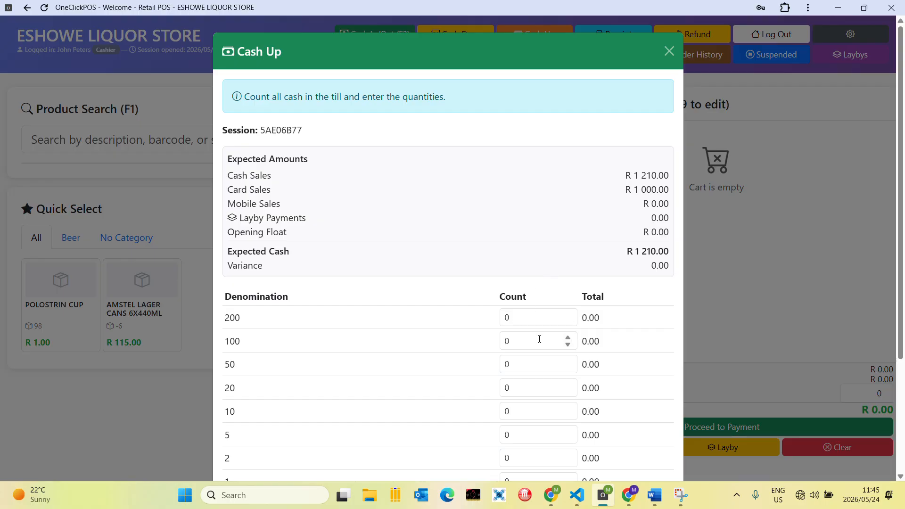
click(500, 321)
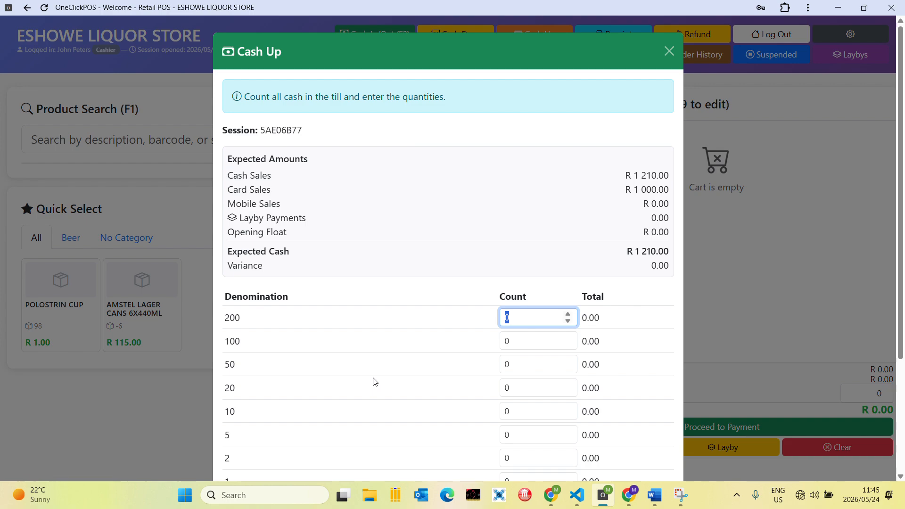
text(3)
click(522, 343)
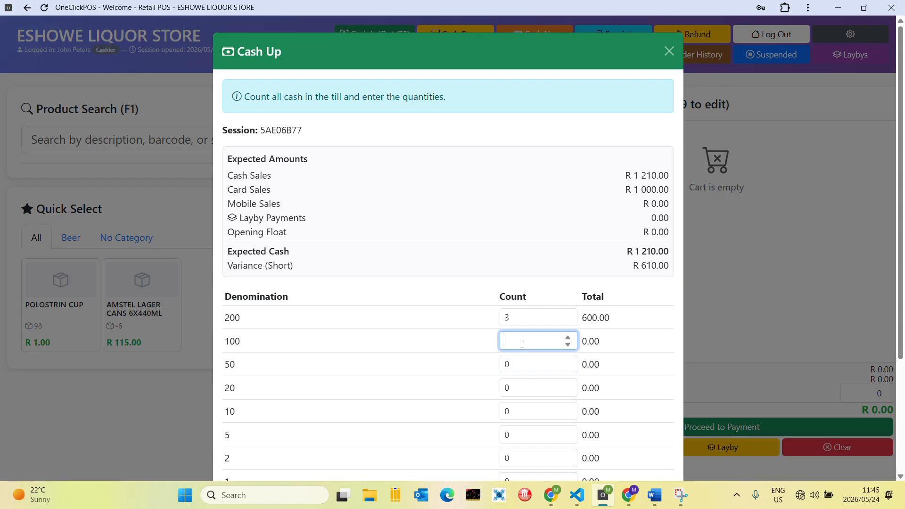
text(4)
click(518, 363)
text(2)
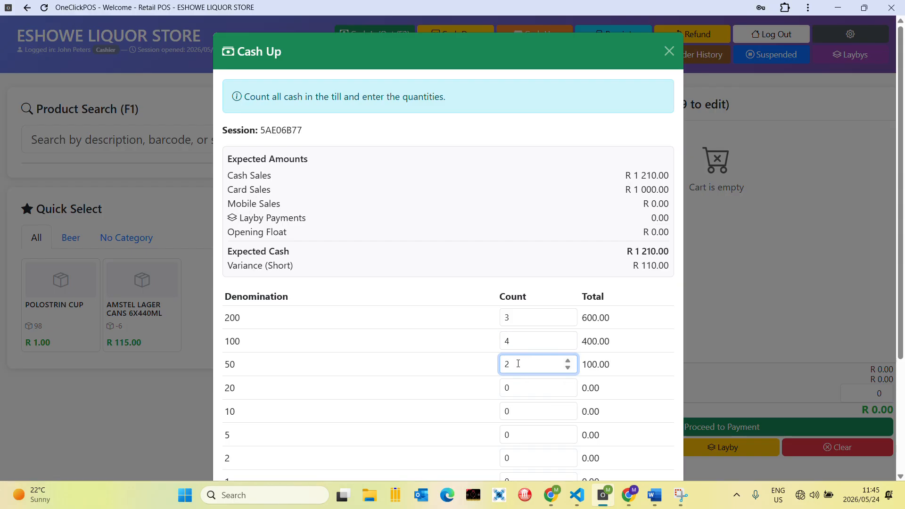
click(521, 386)
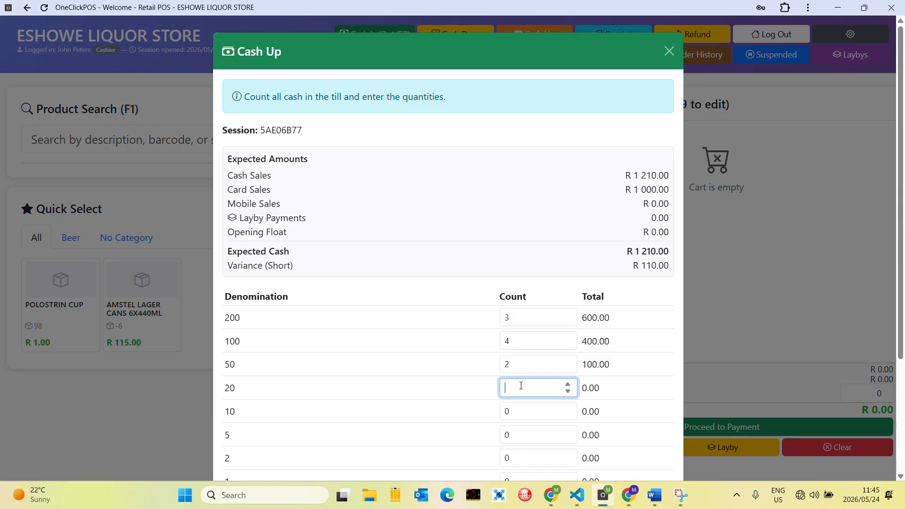
text(5)
click(514, 413)
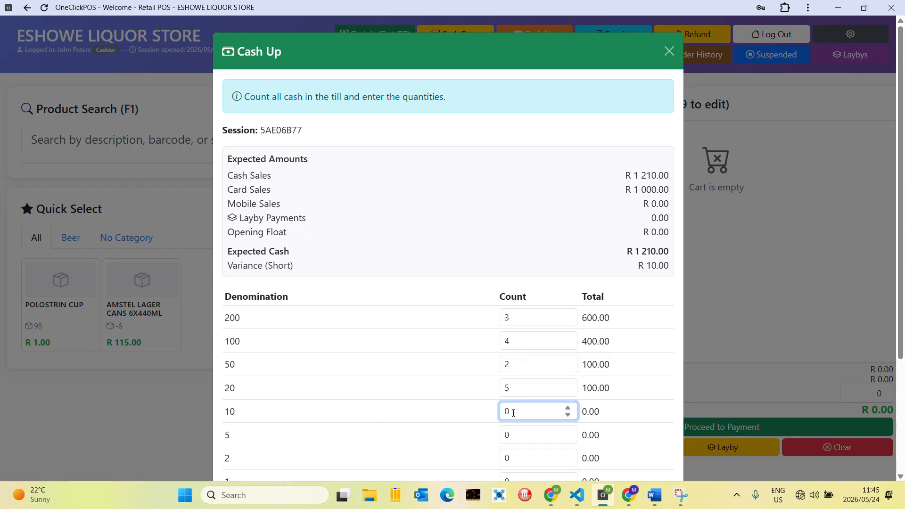
text(1)
- Check the variance, then submit the cash count to close the session and return to the Retail POS login
drag(229, 266, 497, 267)
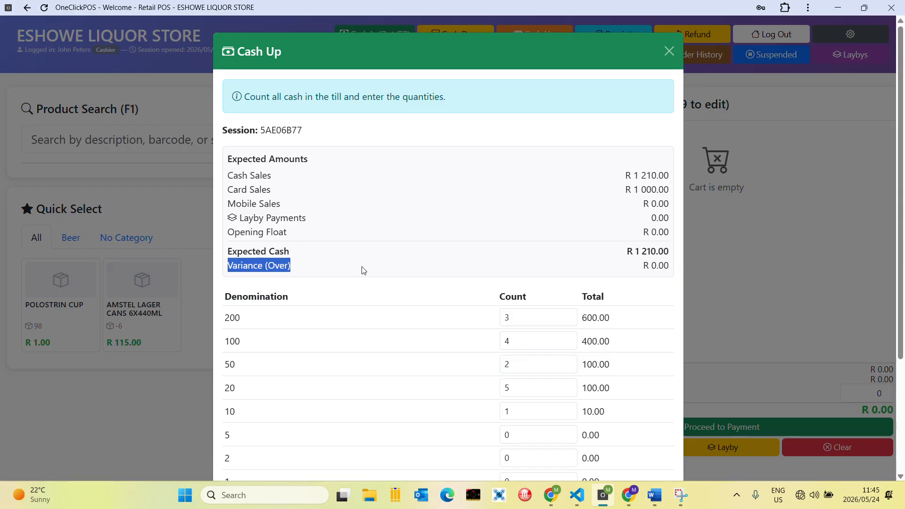
click(310, 270)
scroll(325, 276, down, 3)
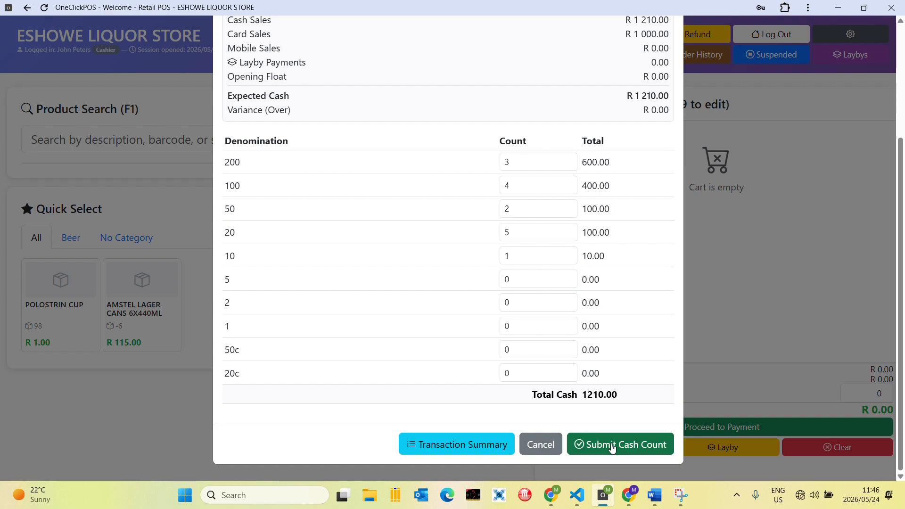
click(612, 447)
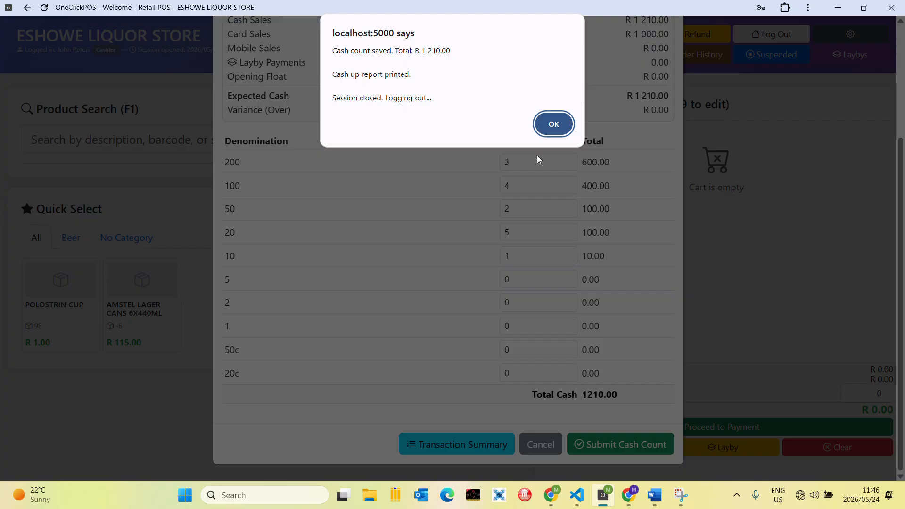
click(551, 124)
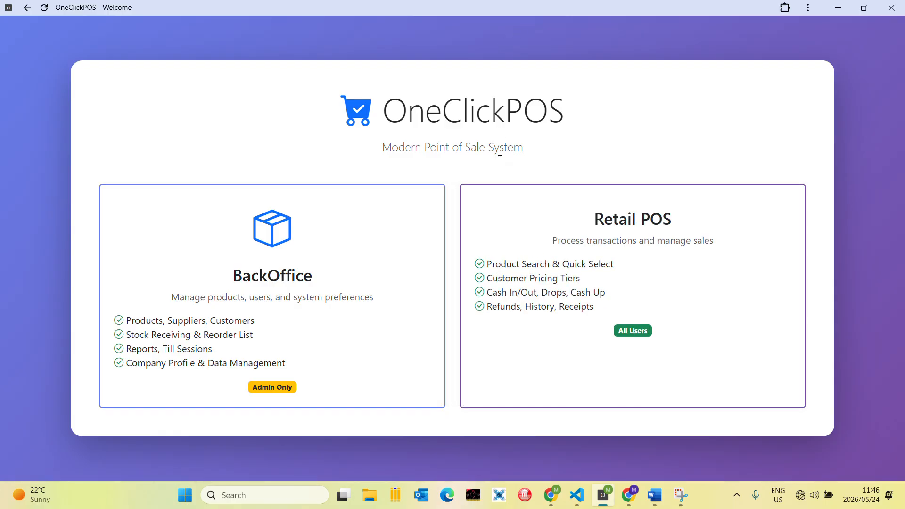
click(580, 259)
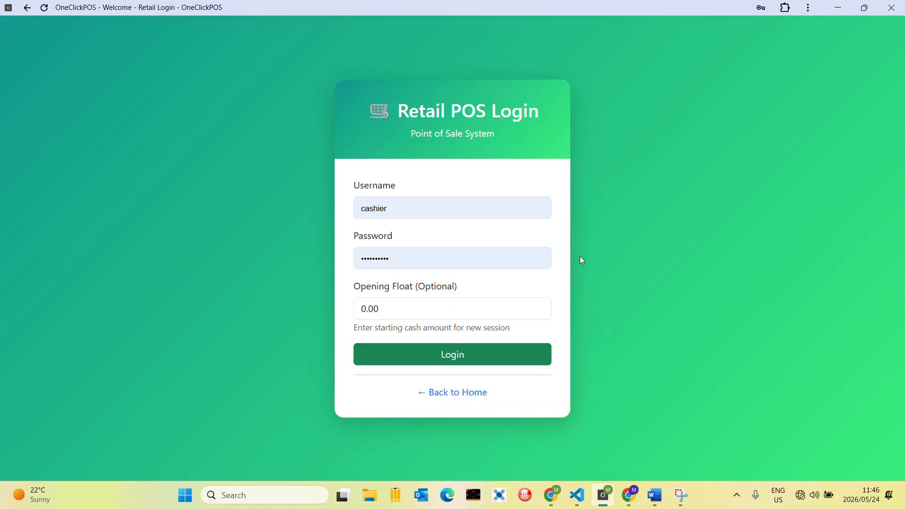
- Log in to Retail POS with the saved cashier credentials and a 0.00 opening float, starting a new till session
click(433, 360)
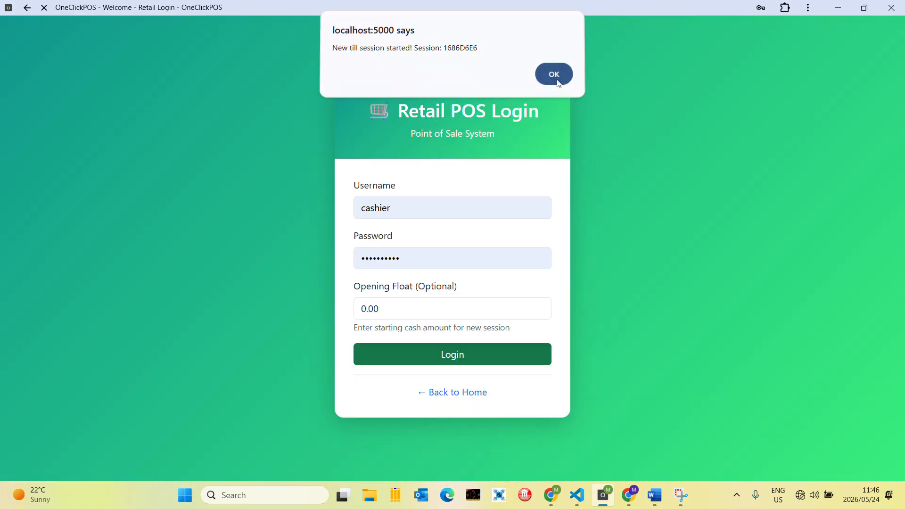
click(556, 80)
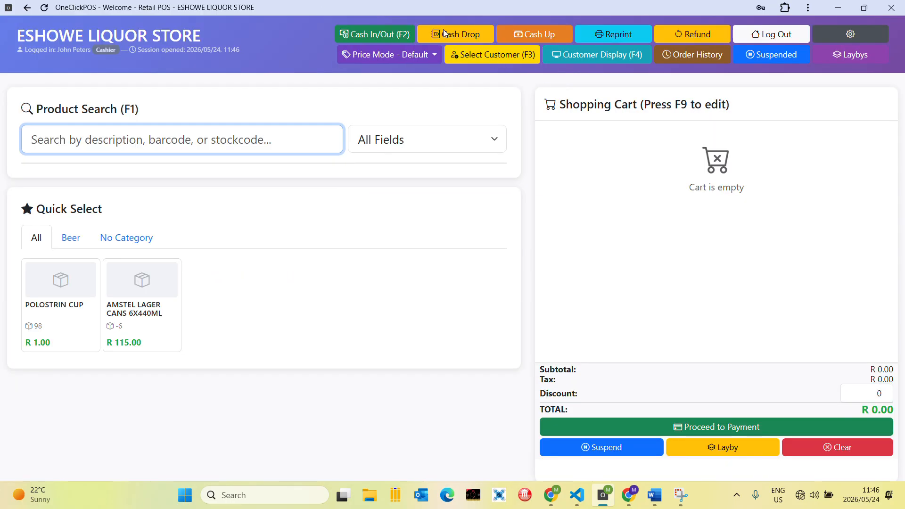
click(445, 11)
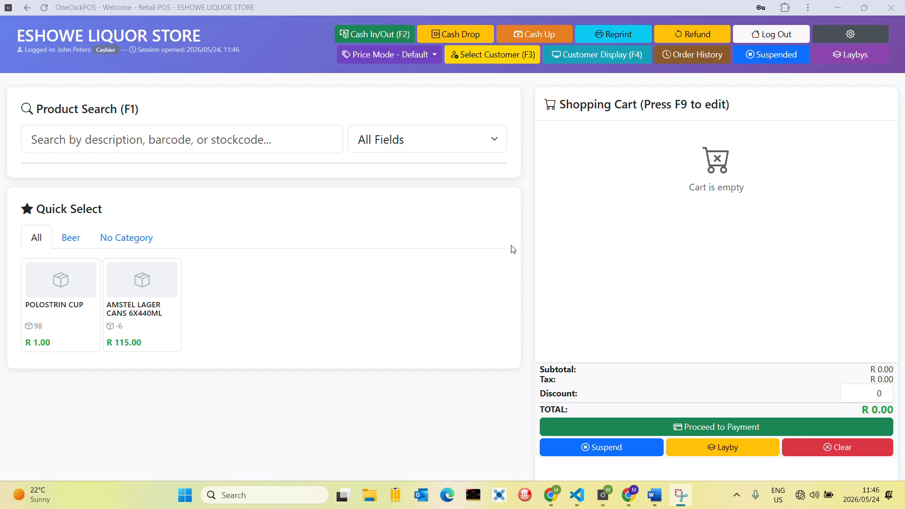
- Add AMSTEL LAGER CANS 6X440ML to the cart and examine its price change options without applying any
click(142, 315)
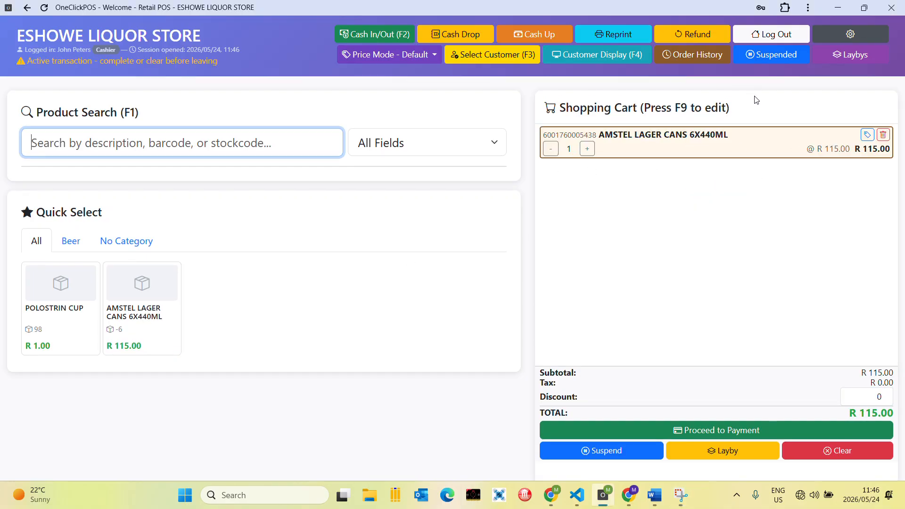
click(866, 135)
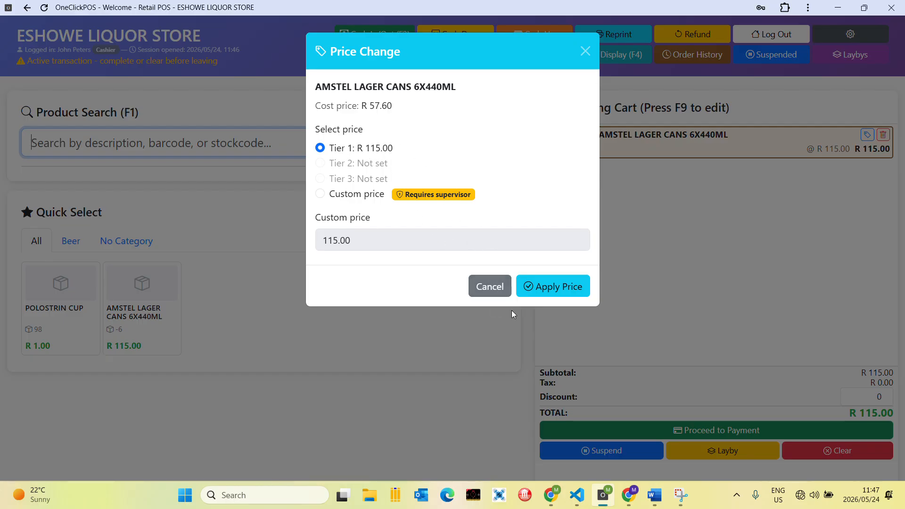
click(490, 285)
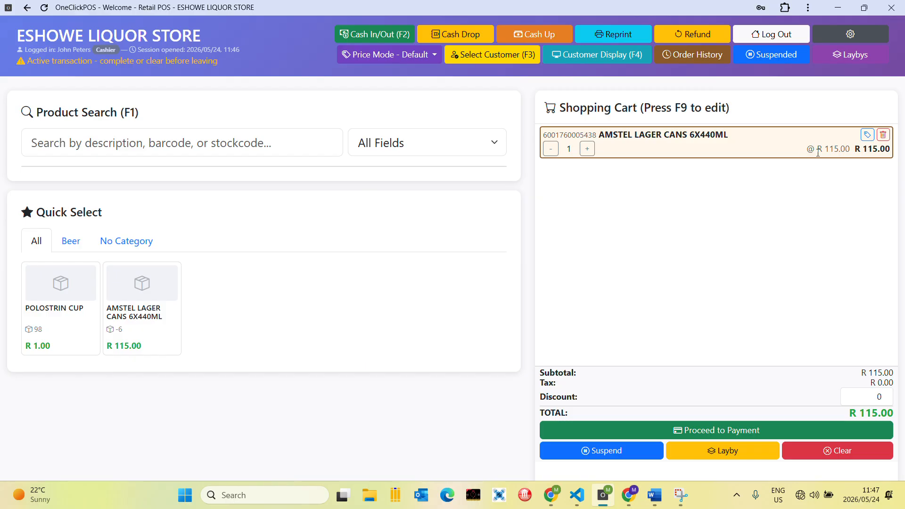
click(868, 138)
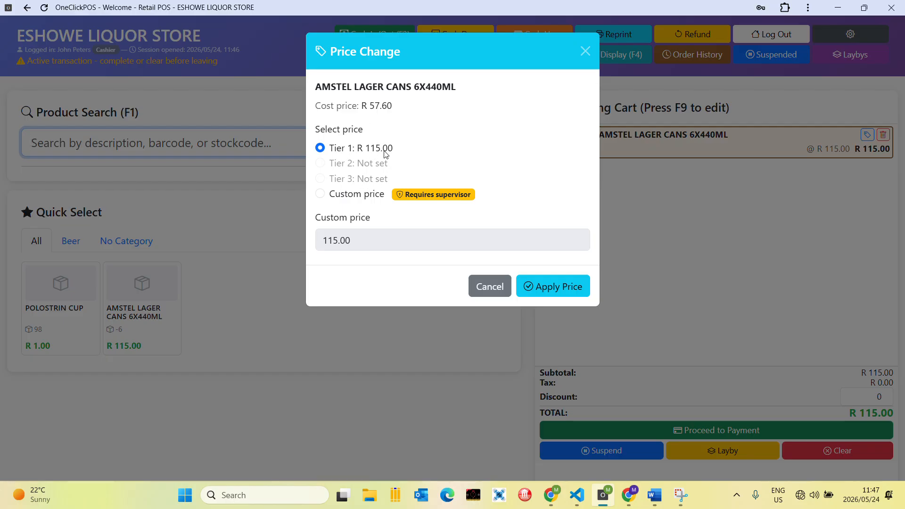
click(489, 286)
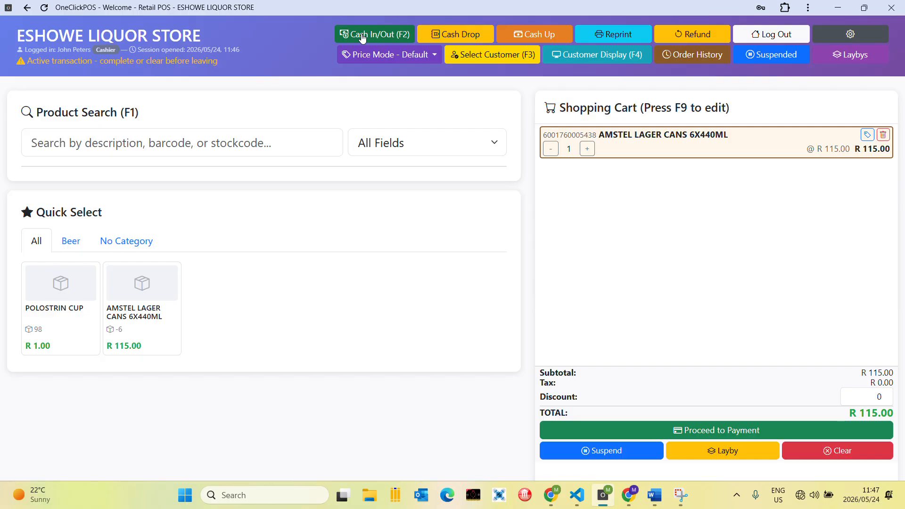
- Start a Cash Out transaction with an amount of 2000
click(361, 35)
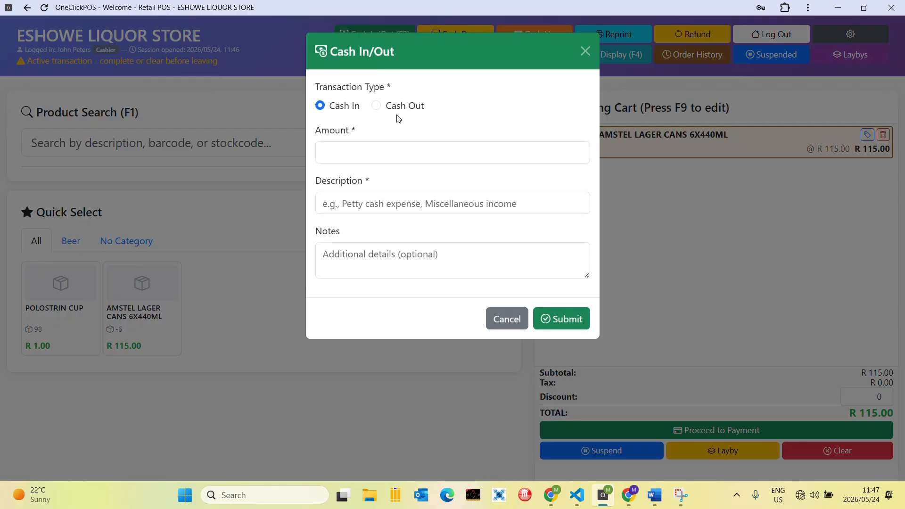
click(395, 109)
click(340, 157)
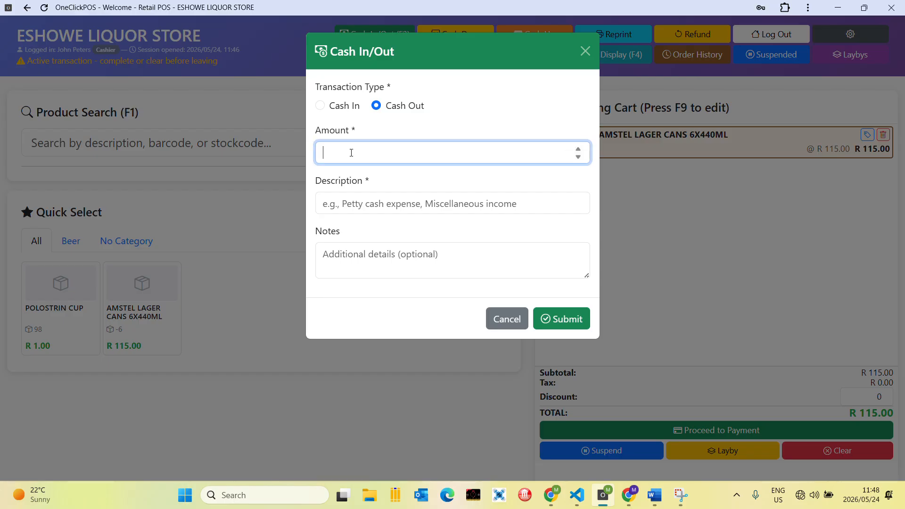
key(Caps_Lock)
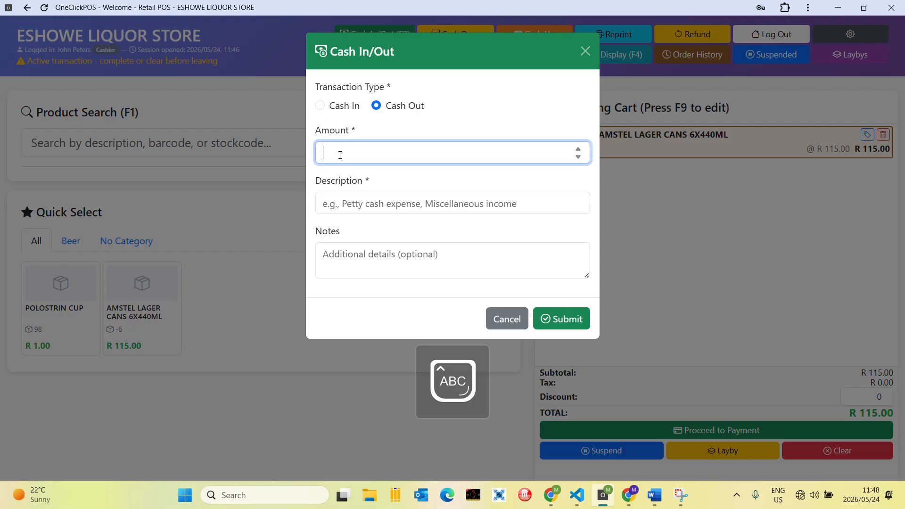
text(20)
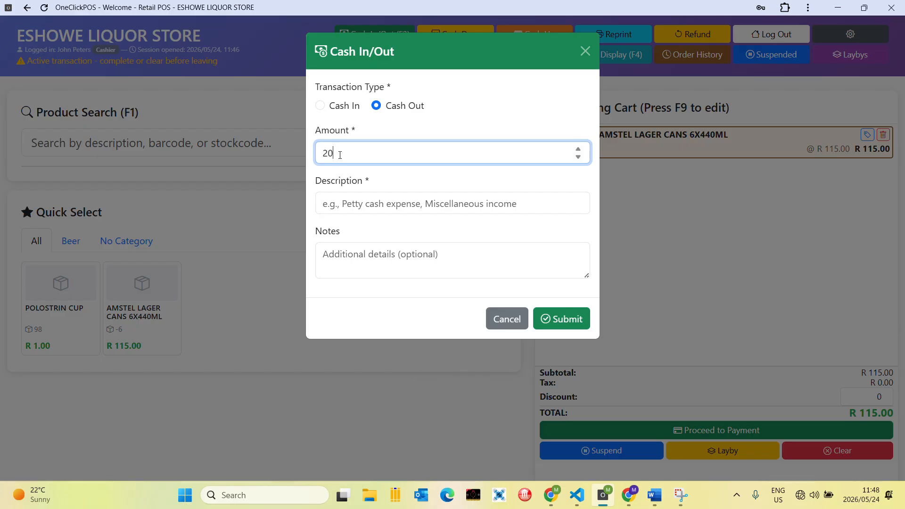
text(00)
- Describe the cash out as "SAB delivery" followed by the invoice number, and submit it
click(344, 206)
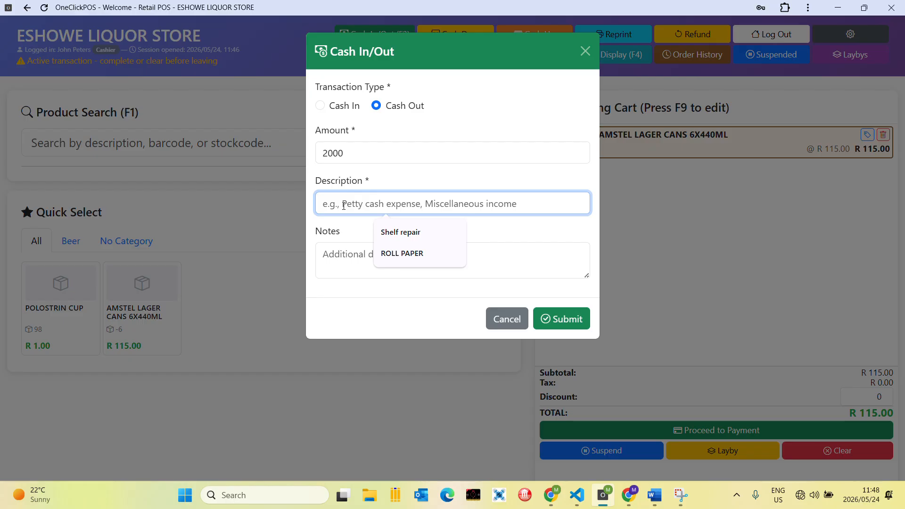
text(sab)
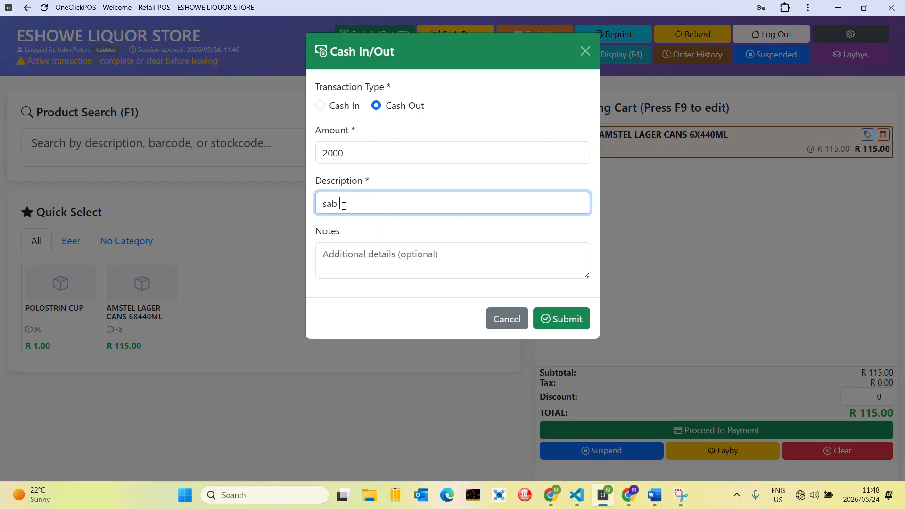
key(BackSpace)
key(BackSpace)
key(BackSpace)
text(SAB d)
key(Caps_Lock)
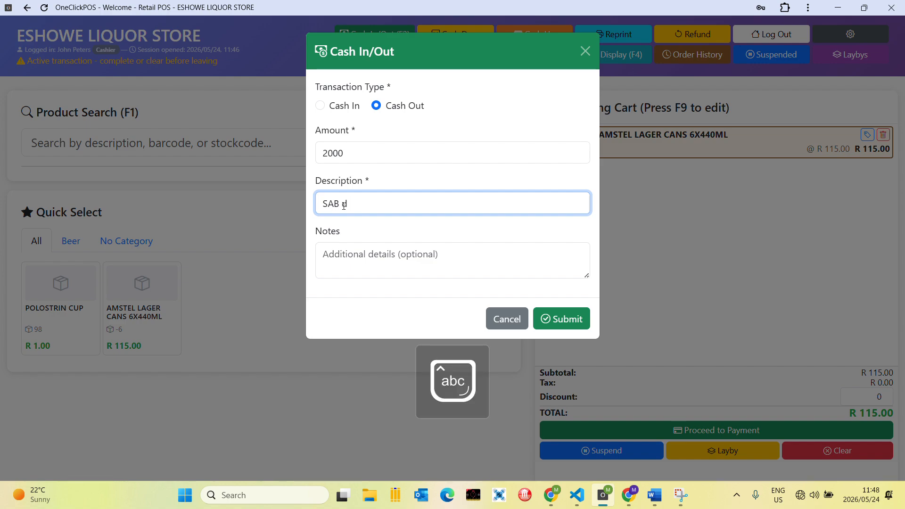
text(elivery -)
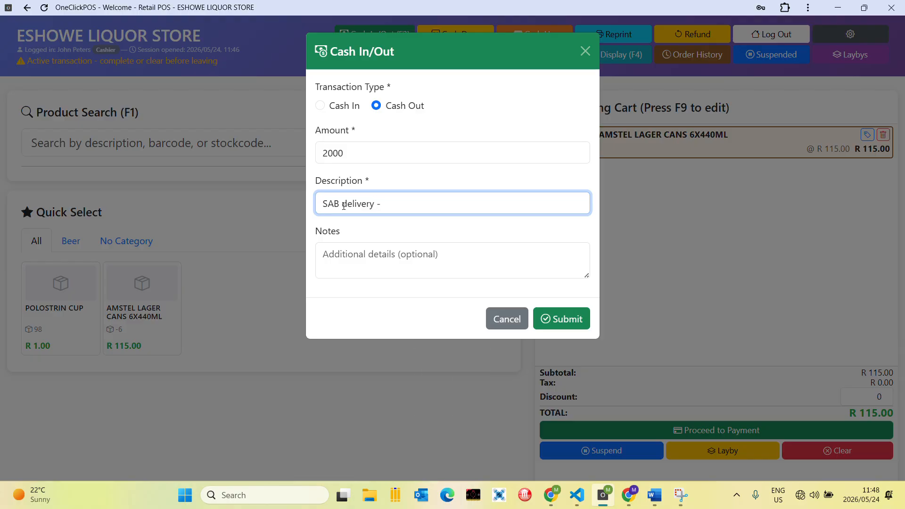
text( IVNV2456)
click(344, 256)
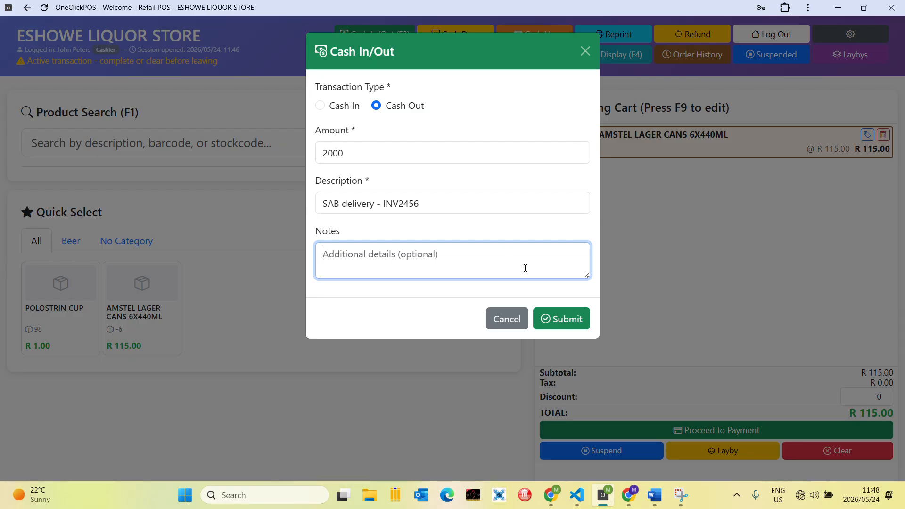
click(550, 320)
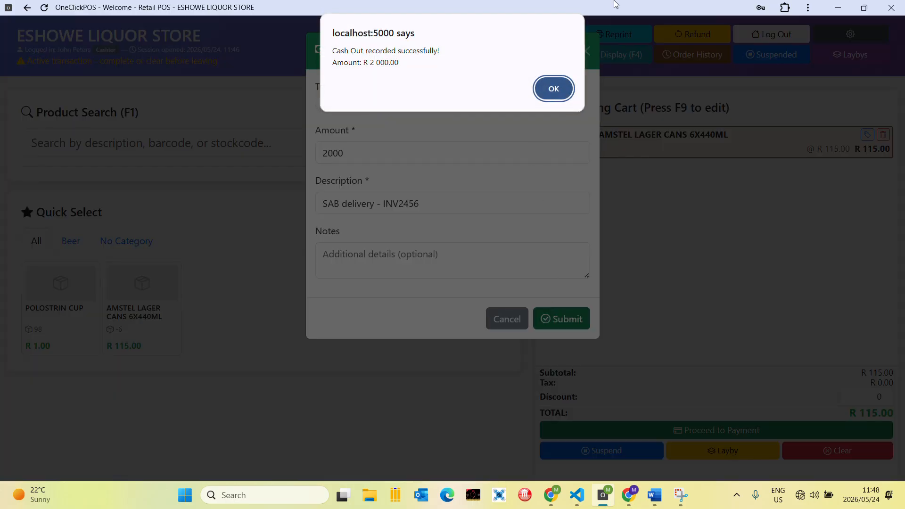
click(559, 88)
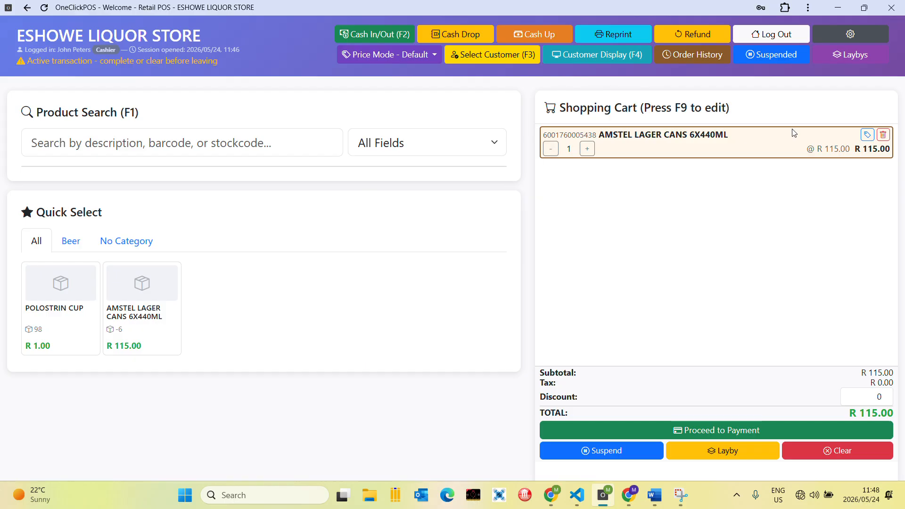
- Try to cash up with the sale still open, and remove AMSTEL LAGER CANS 6X440ML from the cart
click(542, 34)
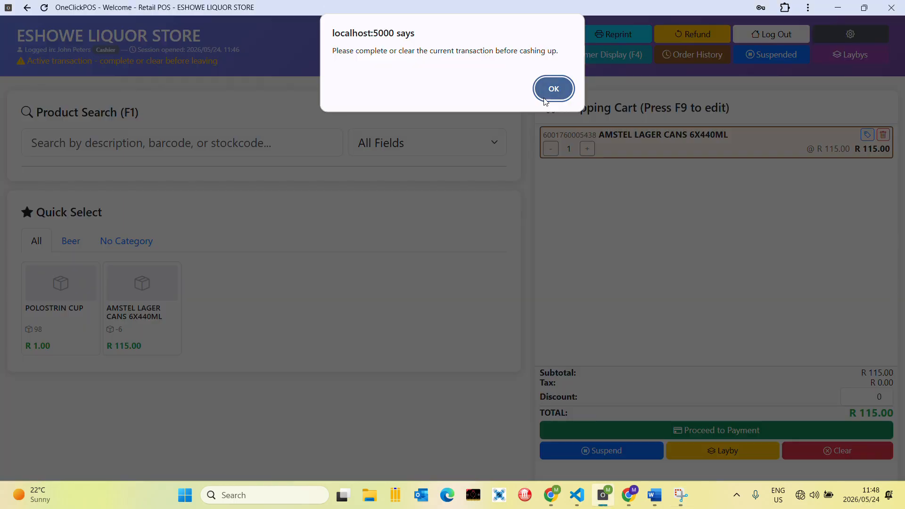
key(Return)
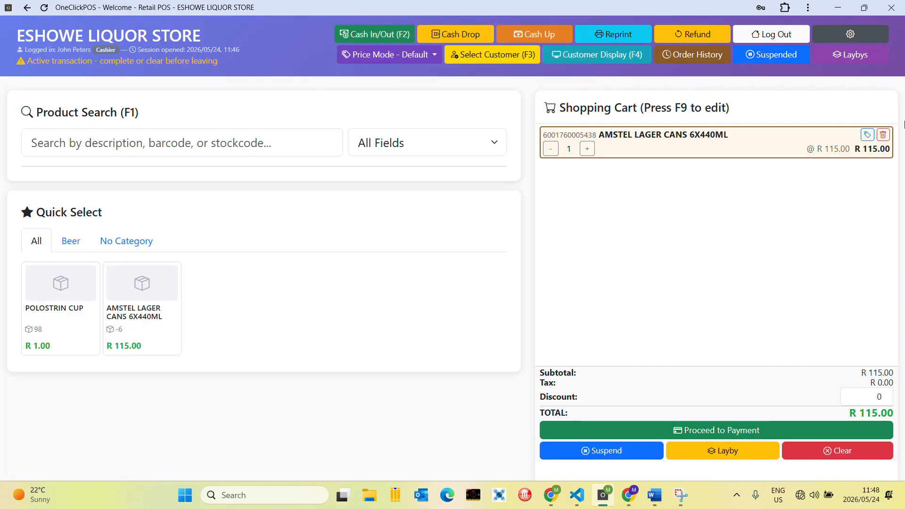
click(883, 137)
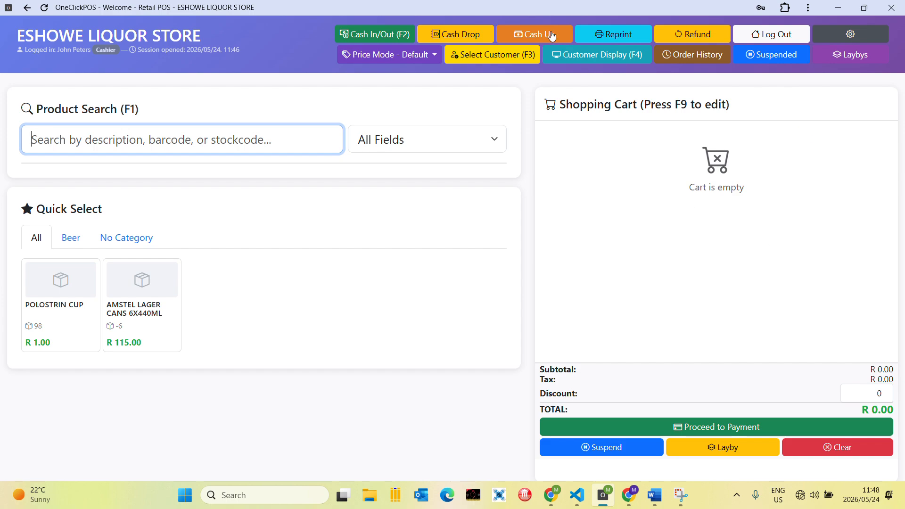
- Examine the session's expected cash sales and expected cash in Cash Up, and close it without submitting a count
click(552, 37)
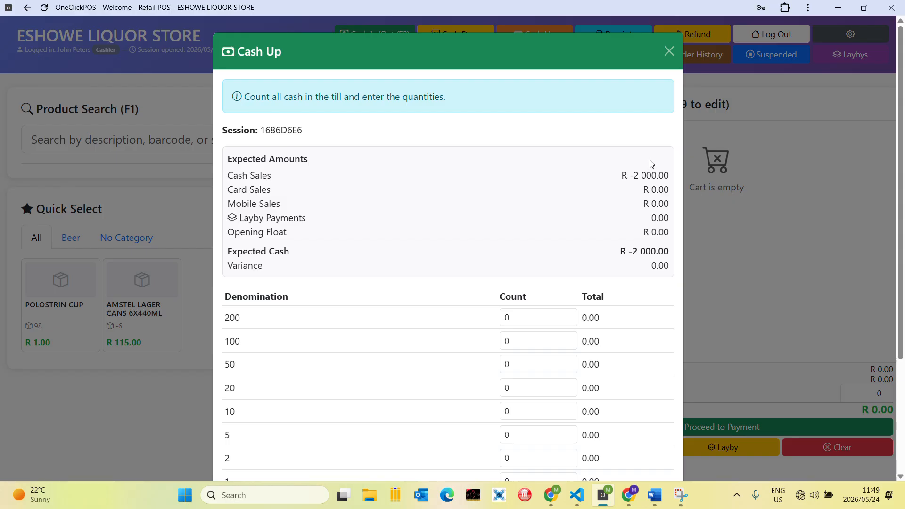
scroll(618, 227, down, 2)
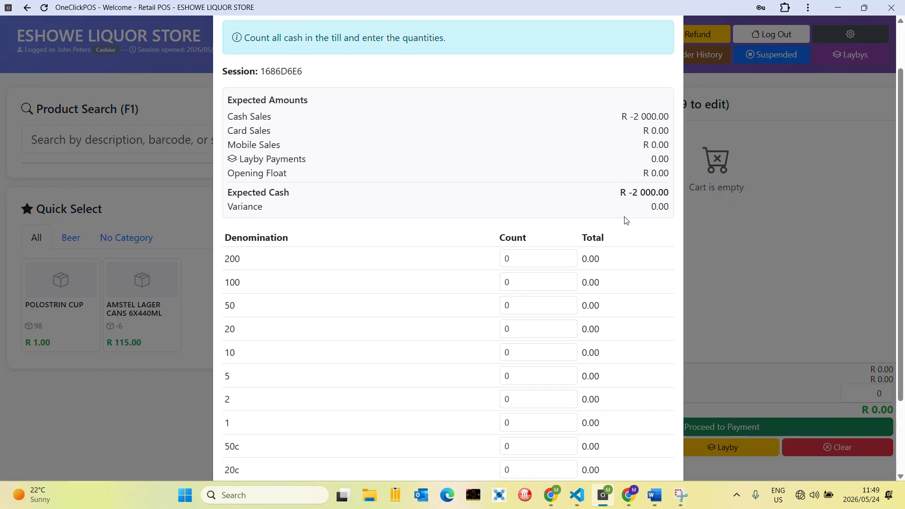
scroll(626, 218, up, 2)
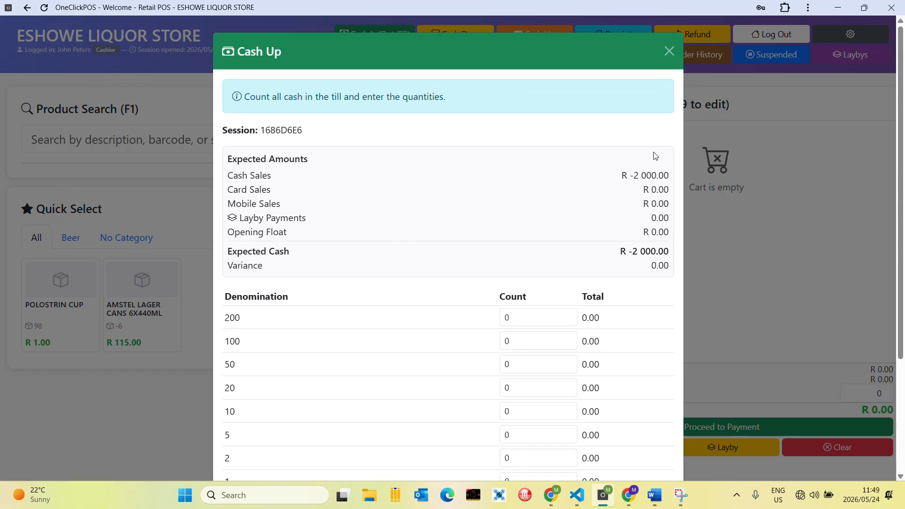
click(668, 51)
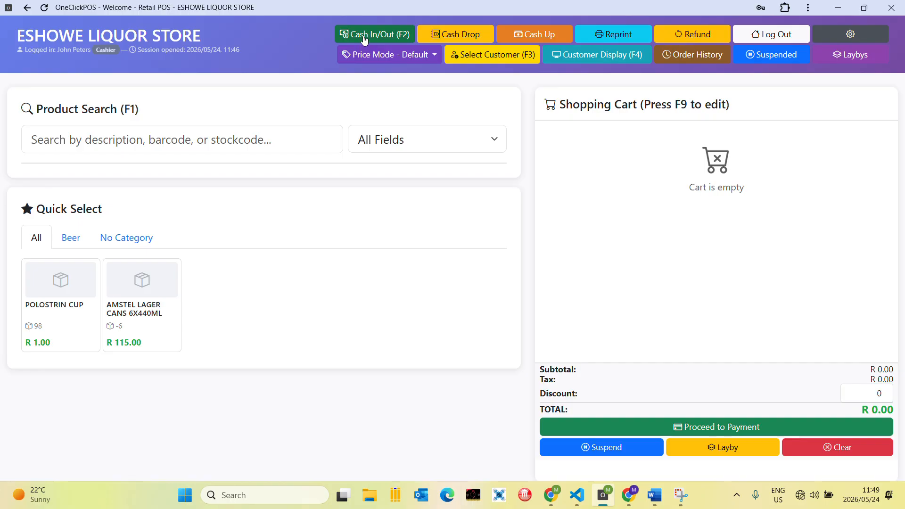
- Start a Cash In transaction with an amount of 2000
click(363, 36)
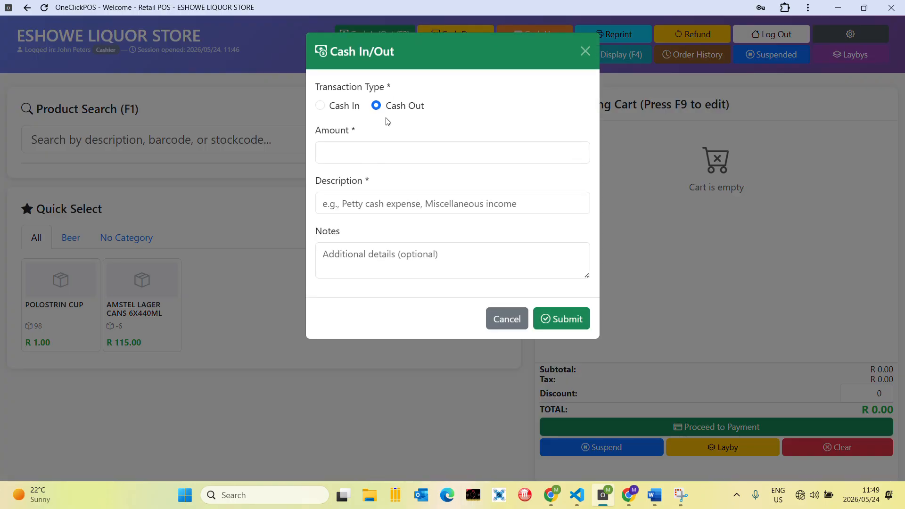
click(349, 108)
click(324, 153)
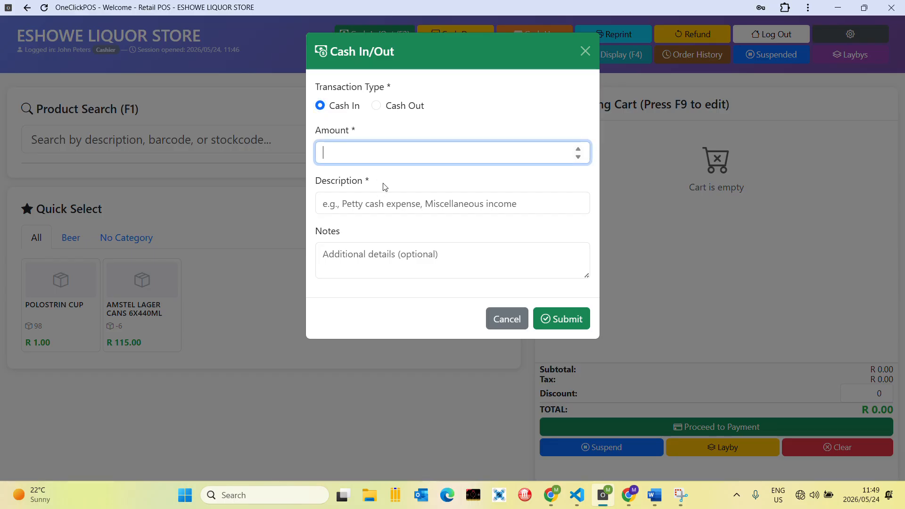
text(2000)
key(Tab)
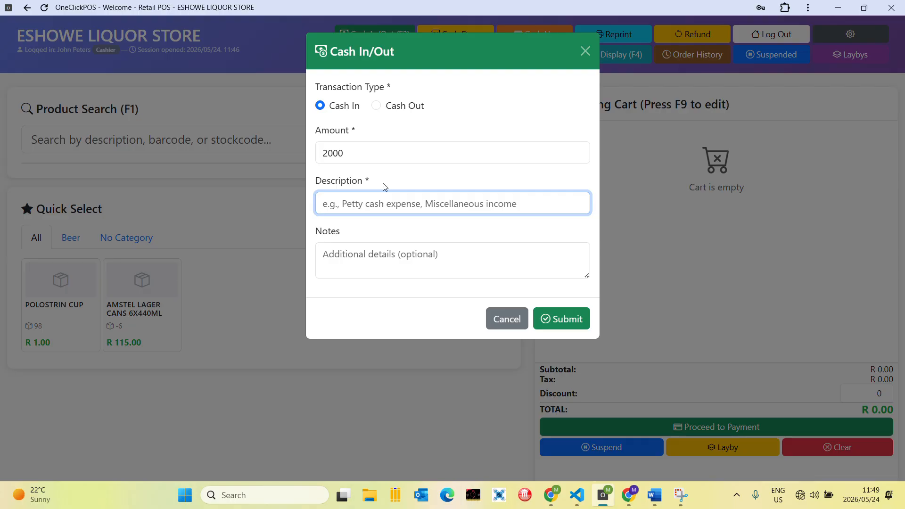
- Describe the cash in with the payer's first name followed by "paid outstanding amount", and submit it
text(Paid)
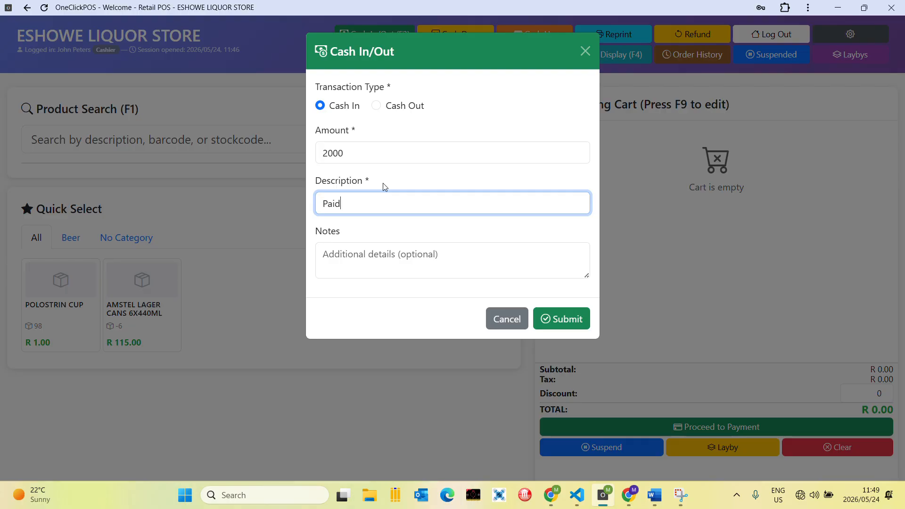
text( outstanding amout)
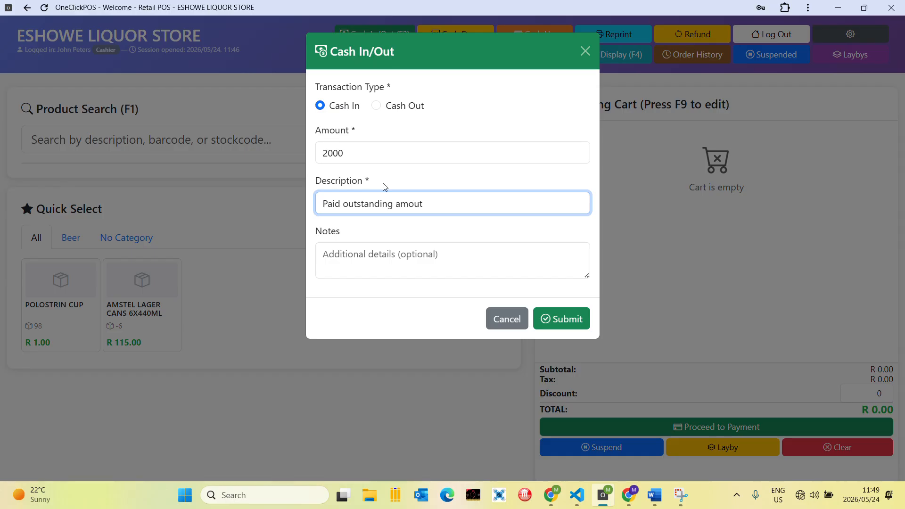
key(BackSpace)
text(nt)
key(BackSpace)
key(BackSpace)
key(BackSpace)
text(eter)
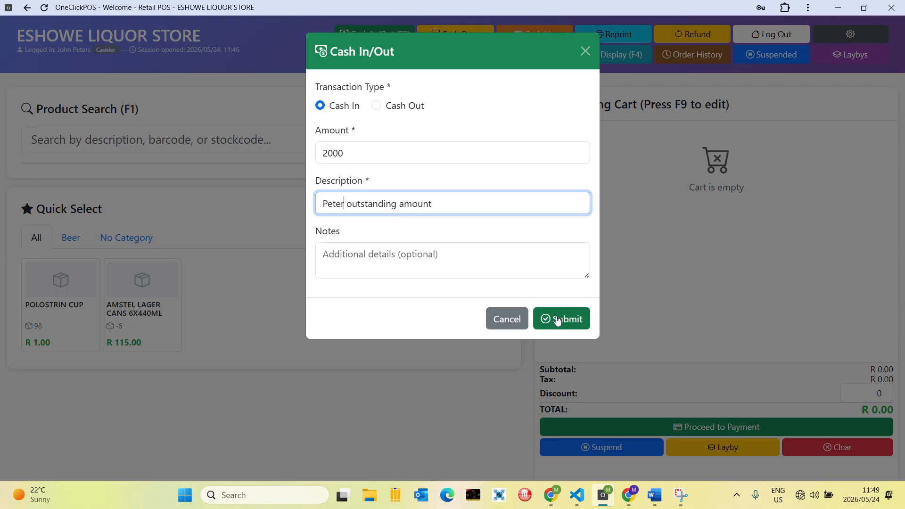
text(pia)
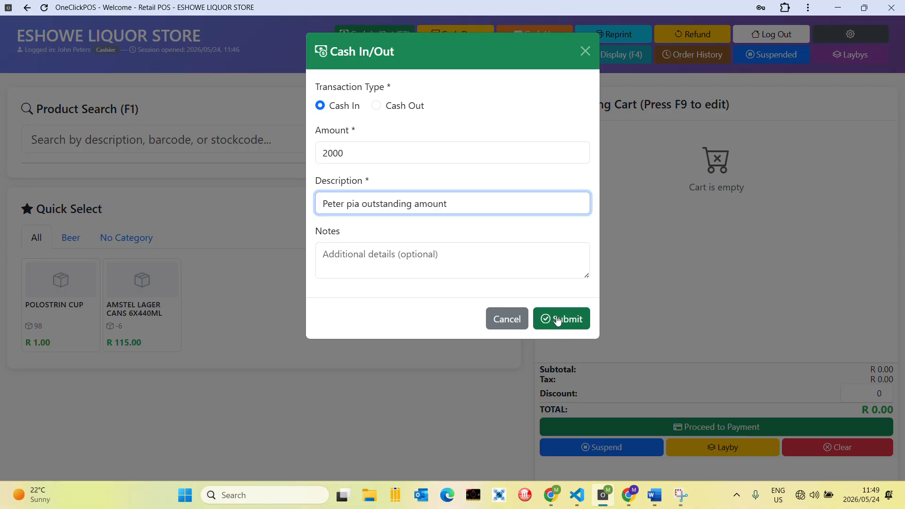
key(BackSpace)
key(BackSpace)
text(aid)
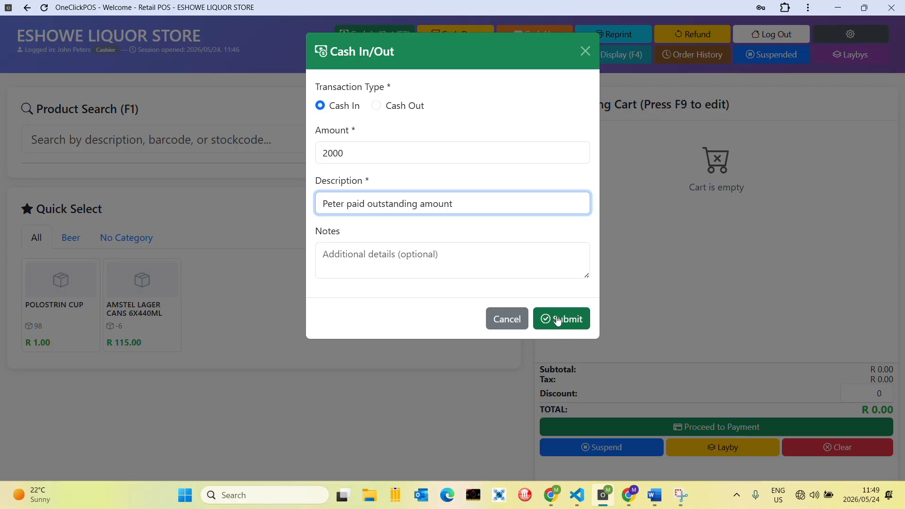
click(564, 321)
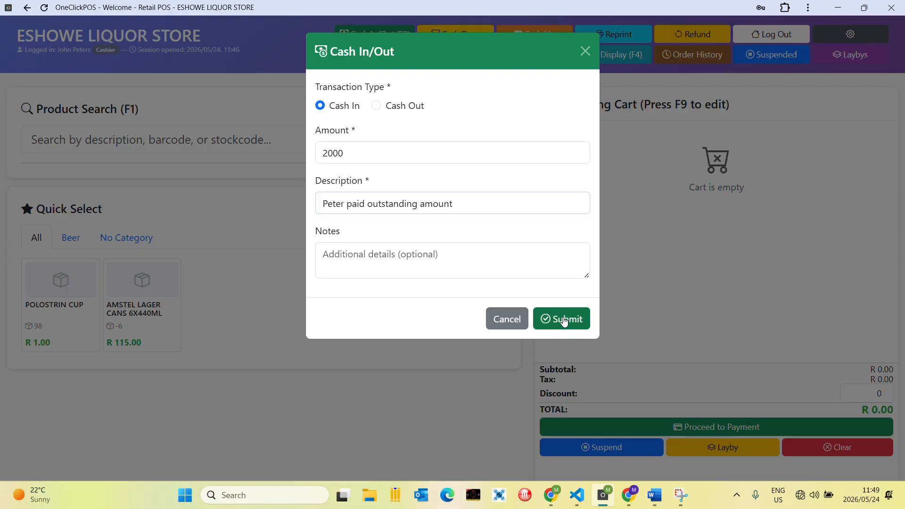
- Acknowledge the completed cash in, check the expected amounts in Cash Up, and close it without submitting a count
click(556, 86)
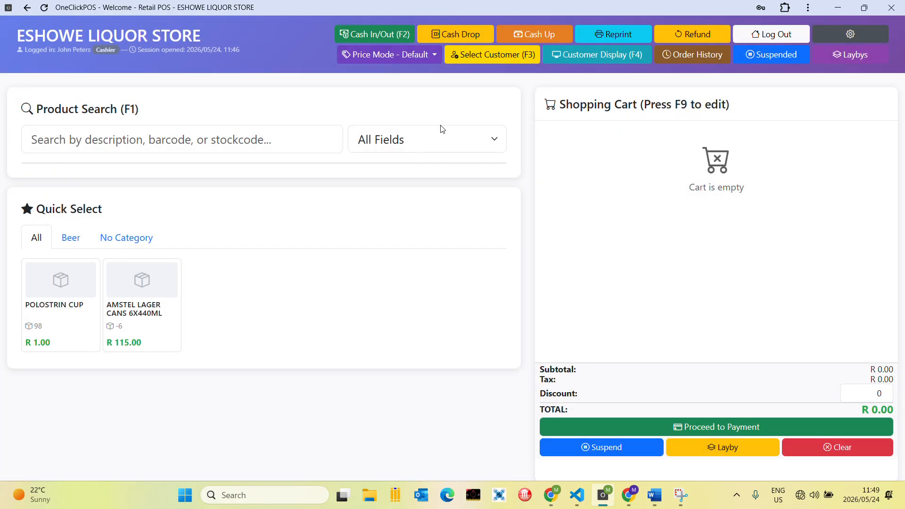
click(545, 32)
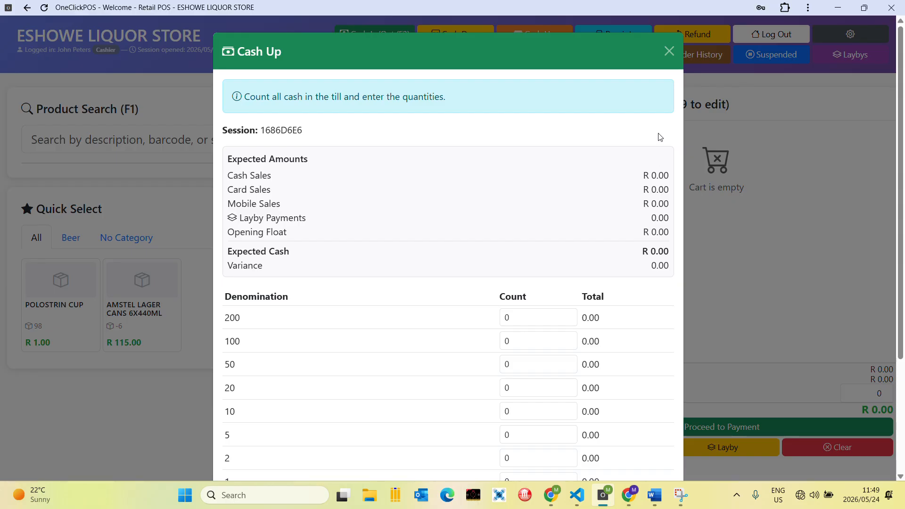
click(669, 51)
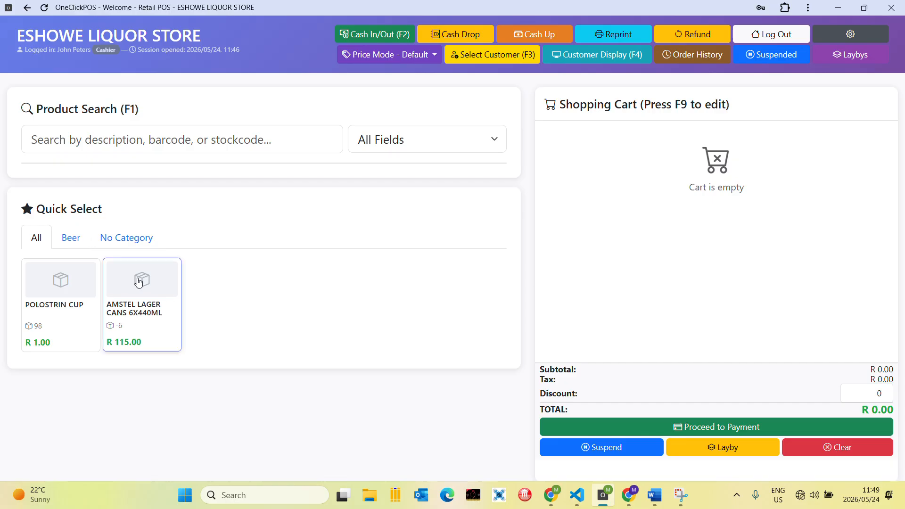
text(5000267014005)
key(Return)
text(5011007024000)
key(Return)
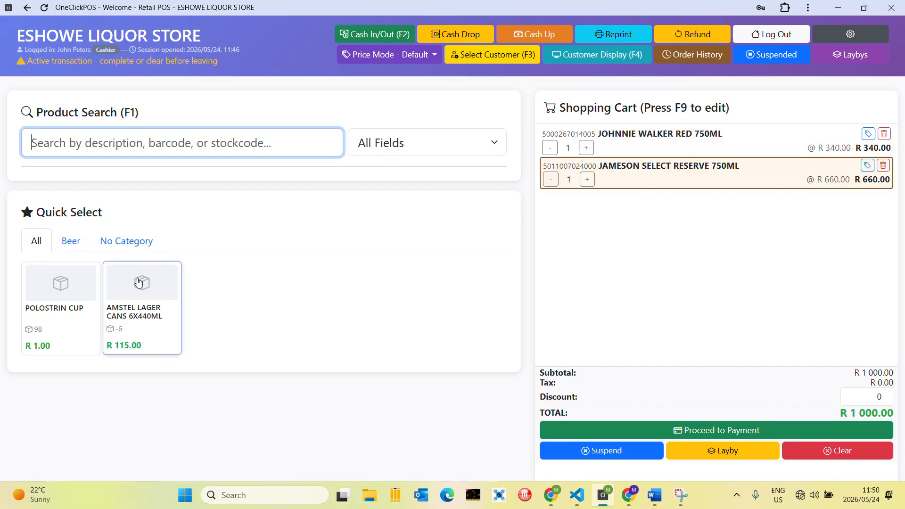
text(9002490209599)
key(Return)
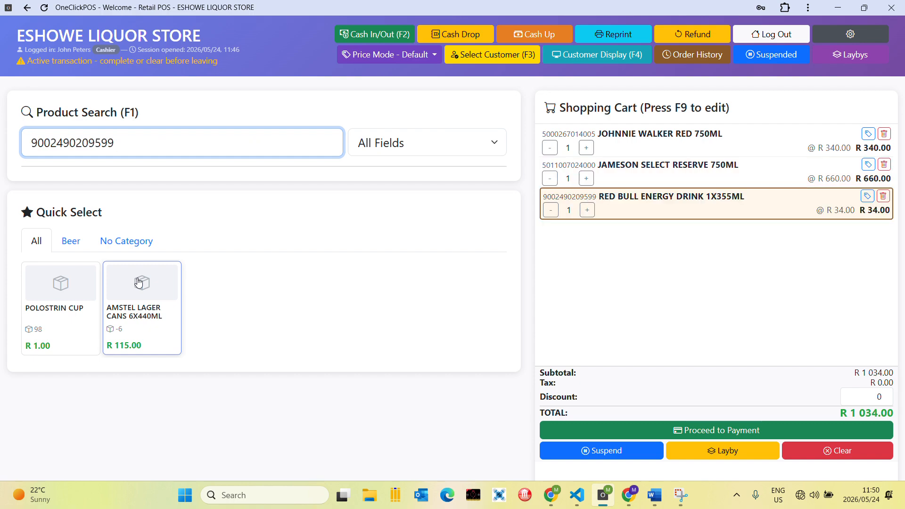
key(Return)
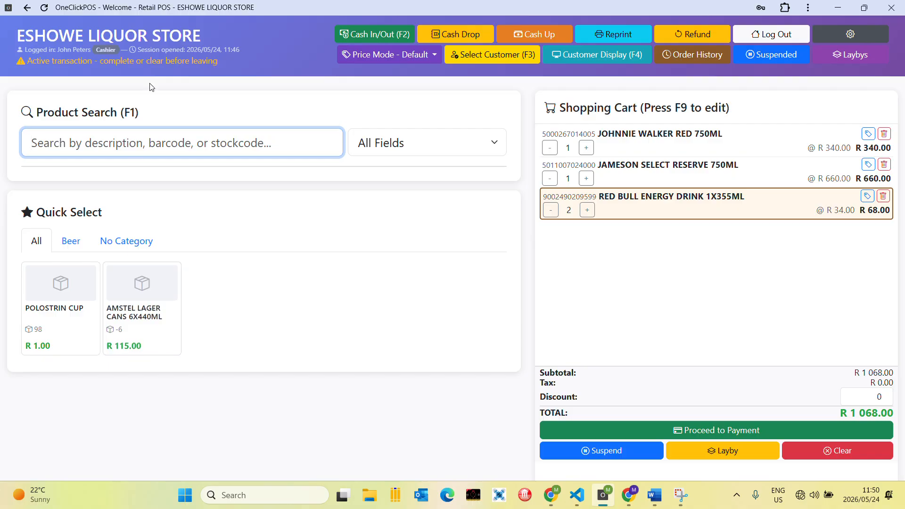
- Try the Tier 2 price mode, check the cart items' price options without applying any, and restore the Default price mode
click(421, 58)
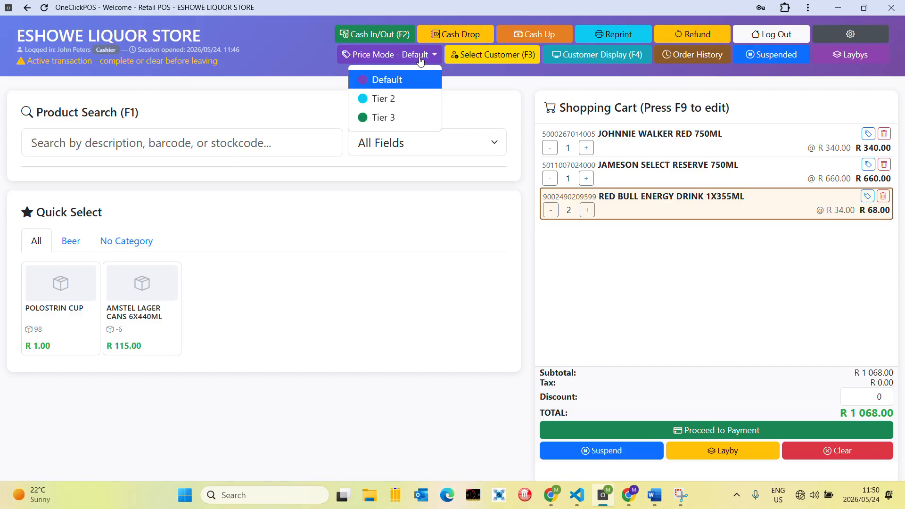
click(390, 100)
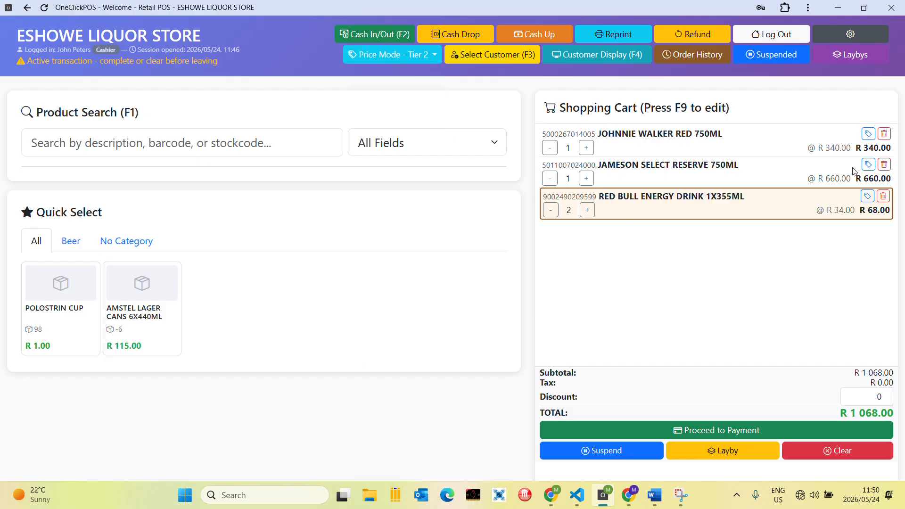
click(868, 134)
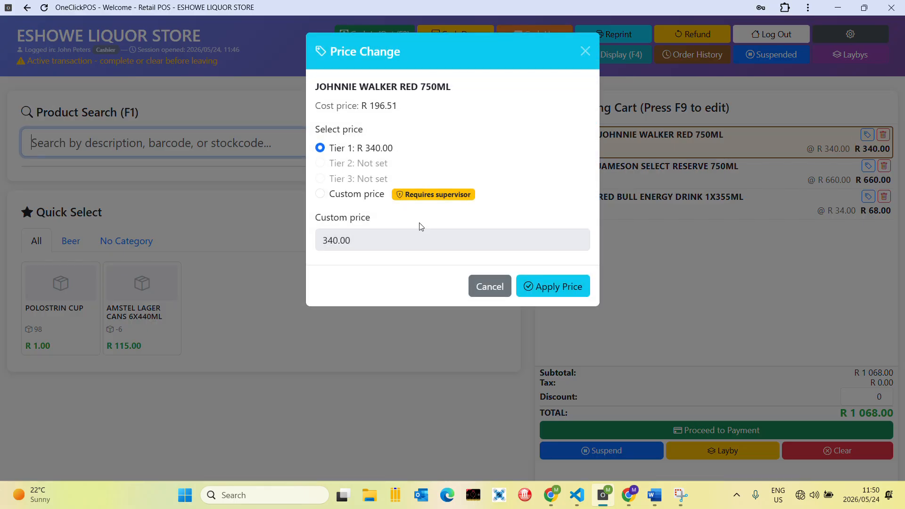
click(490, 286)
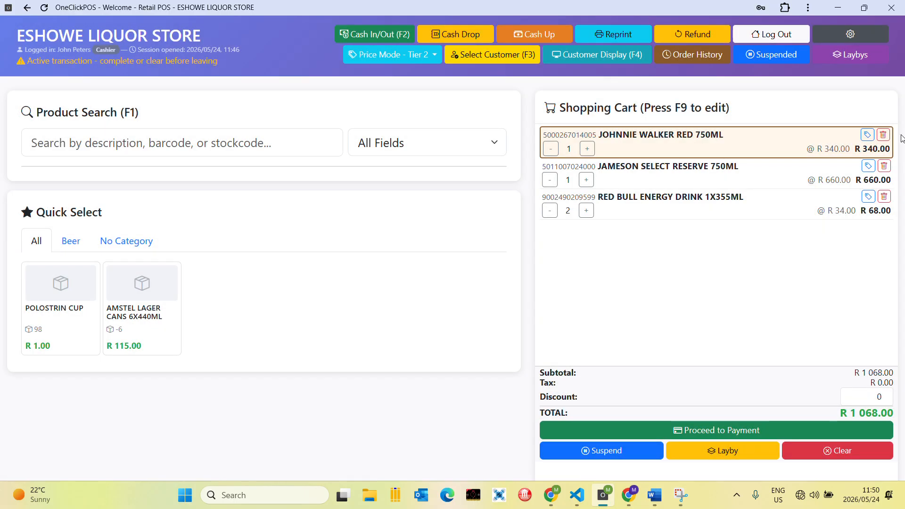
click(868, 166)
click(479, 287)
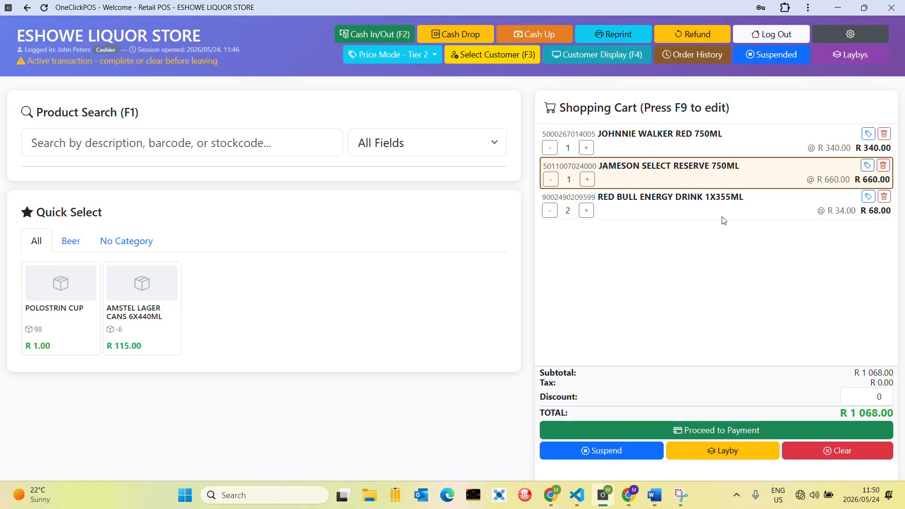
click(868, 197)
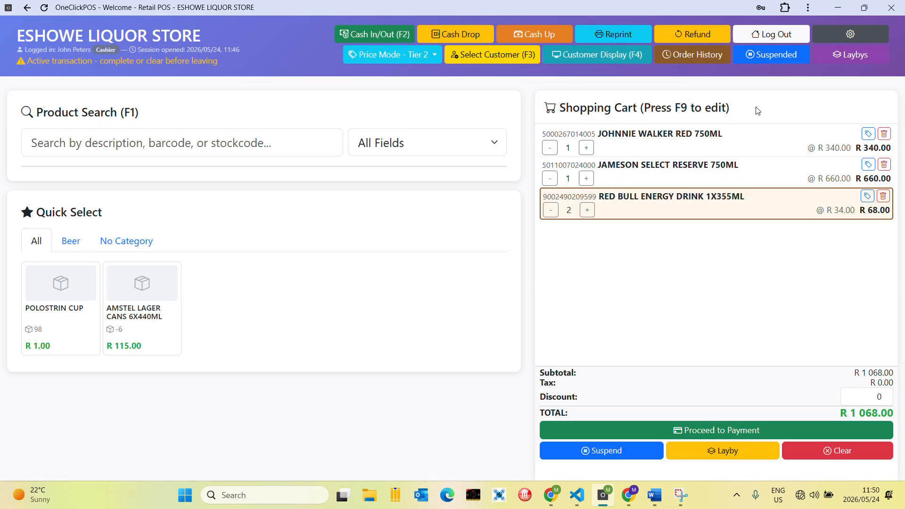
click(424, 61)
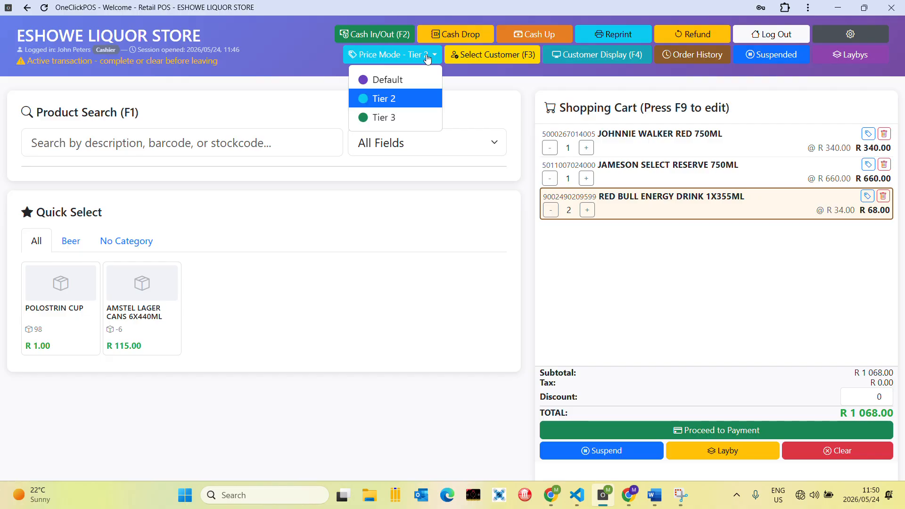
click(393, 82)
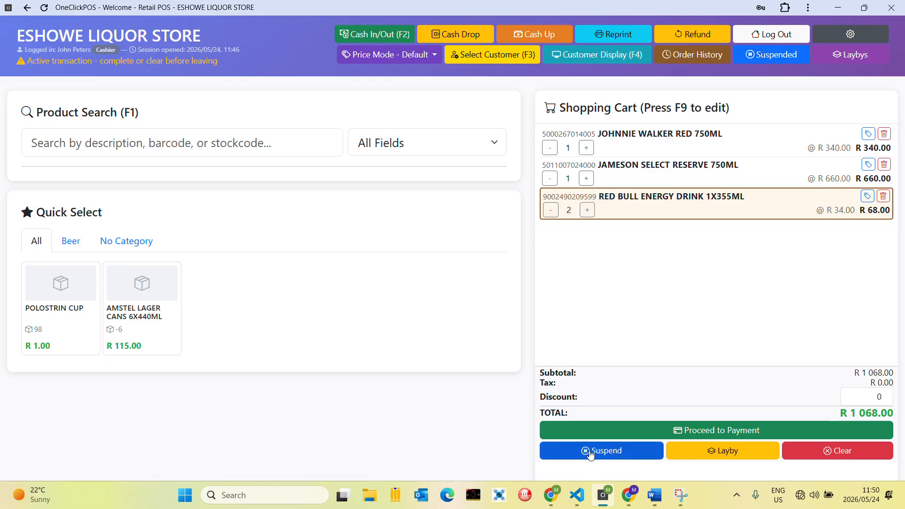
- Suspend the current sale under customer name 1 without notes
click(590, 453)
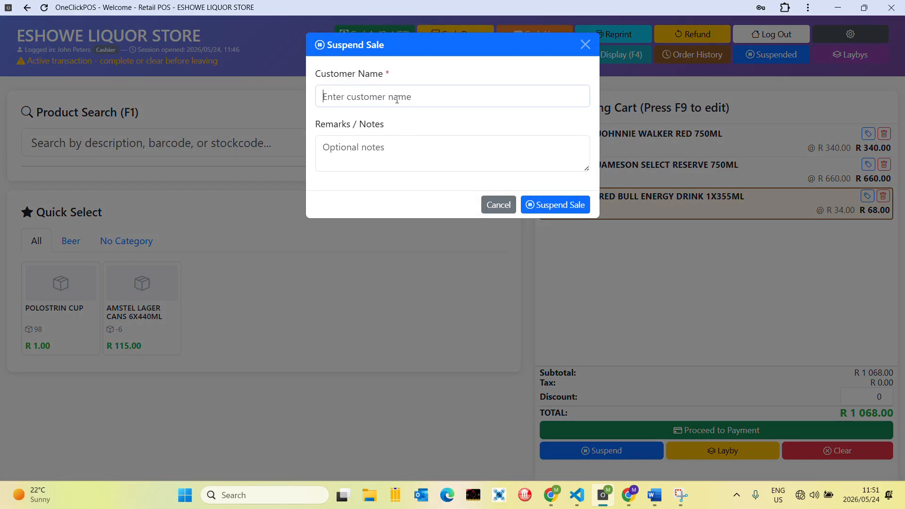
click(396, 100)
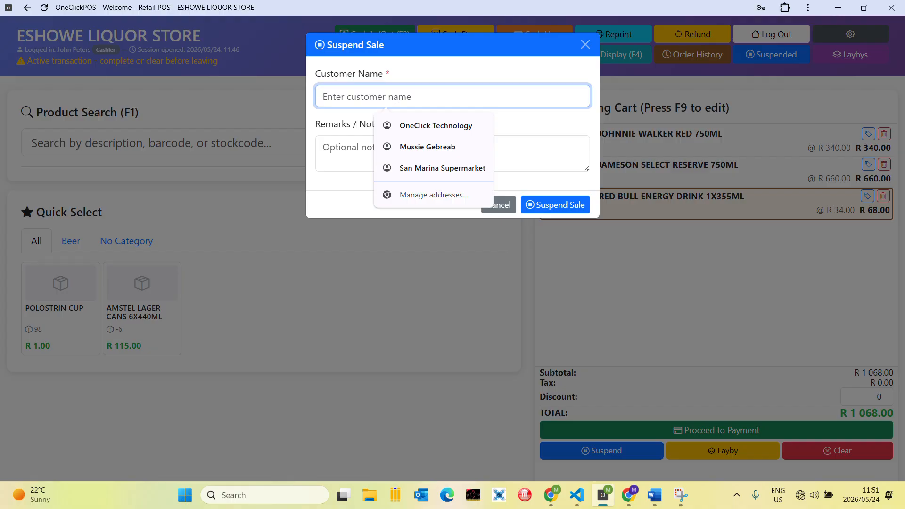
text(1)
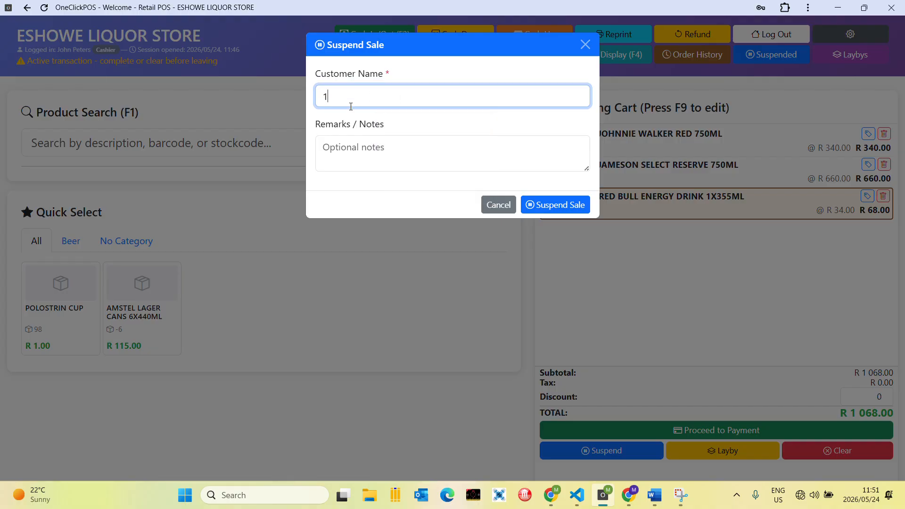
click(542, 205)
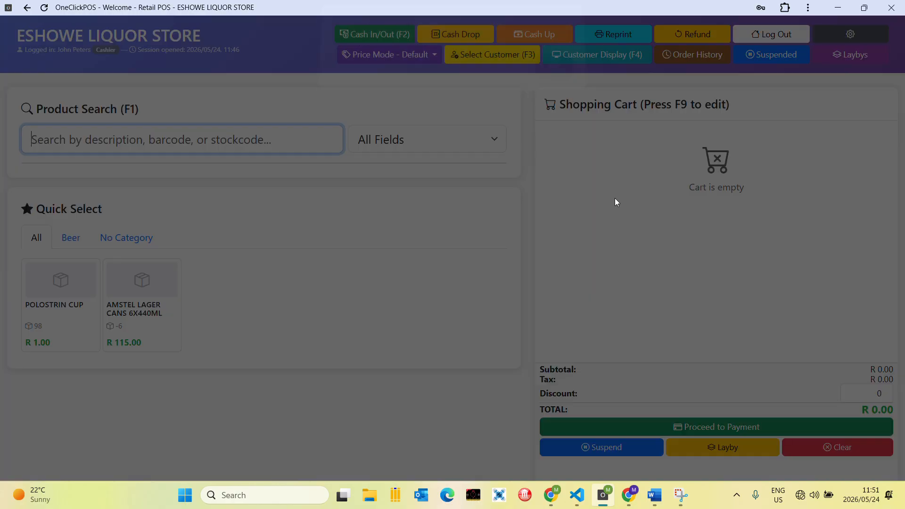
click(554, 77)
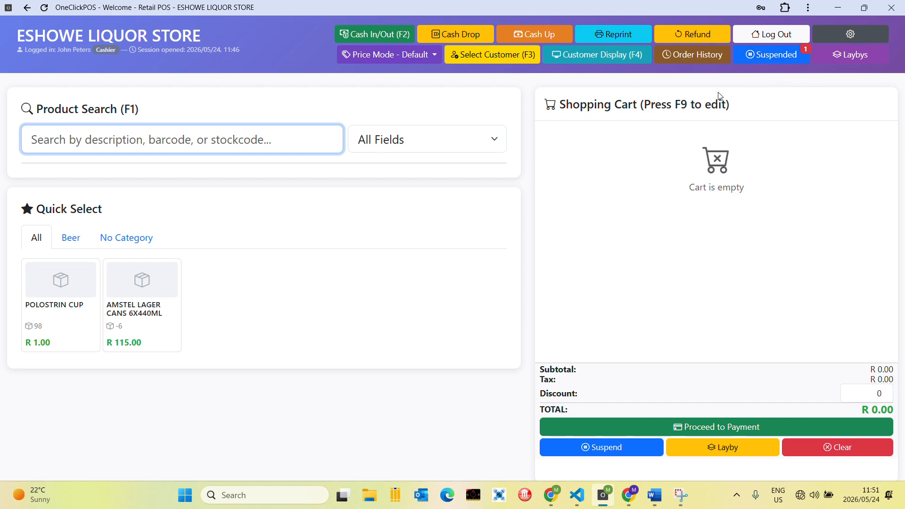
- Add two AMSTEL LAGER CANS 6X440ML and one POLOSTRIN CUP to a new sale from Quick Select
click(141, 311)
click(76, 325)
click(136, 321)
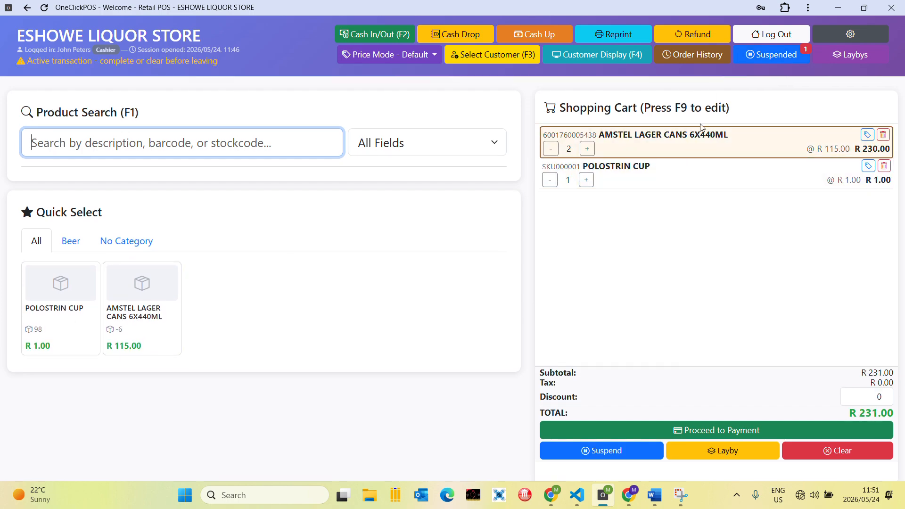
- Pay the sale in cash with the exact amount of 231.00 and finalize the transaction
click(724, 431)
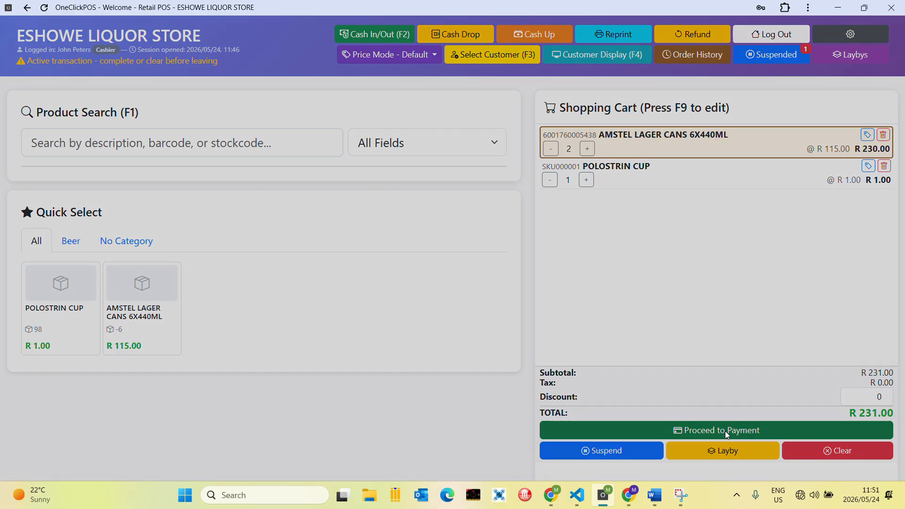
click(577, 173)
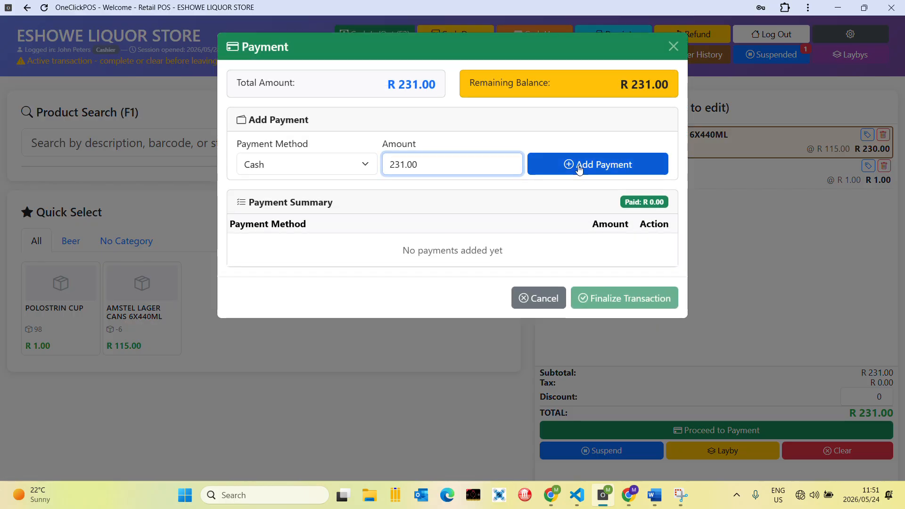
click(605, 282)
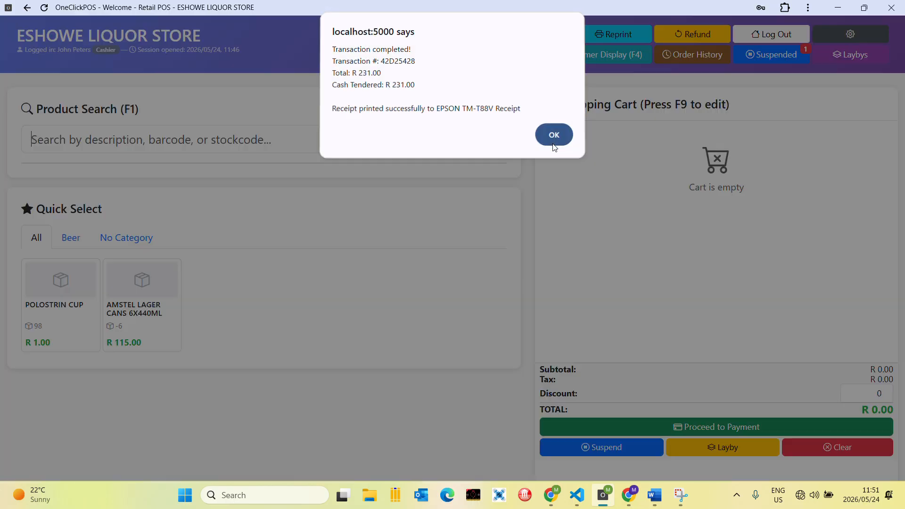
click(555, 136)
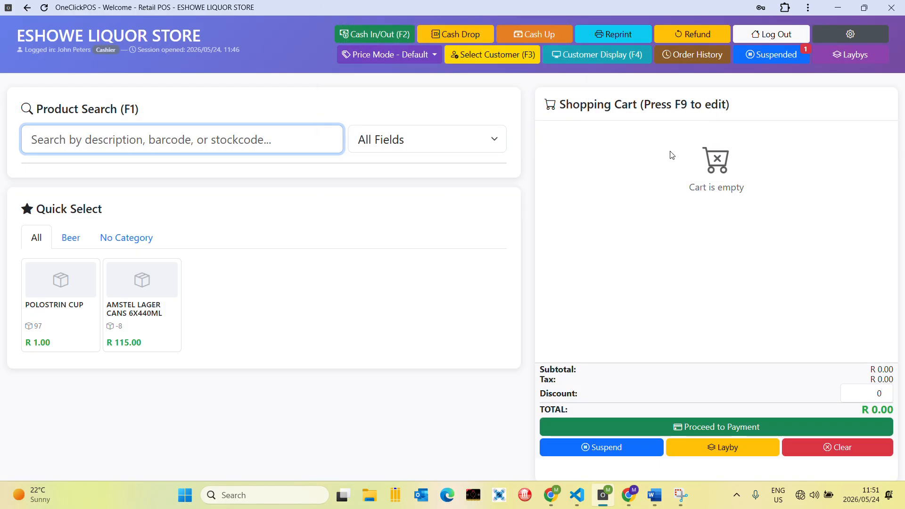
- Resume customer 1's suspended order and complete it with a cash payment of 1100
click(773, 55)
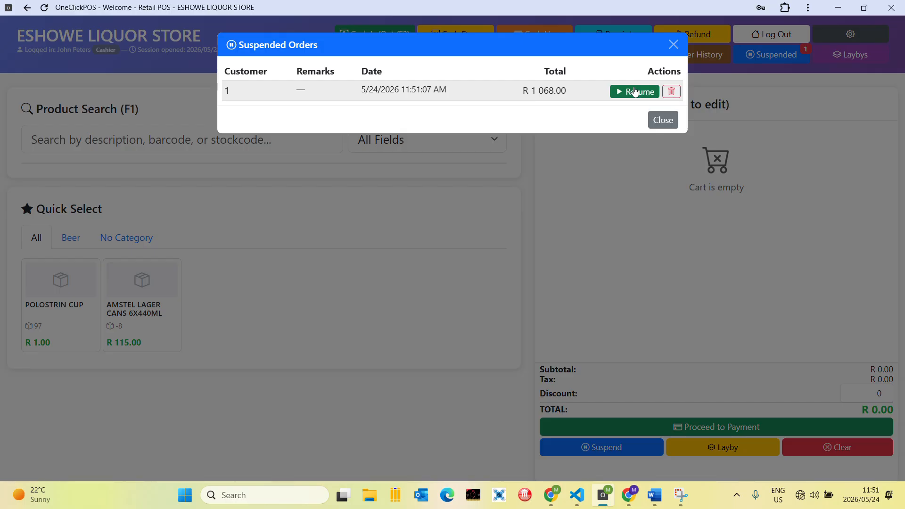
click(635, 92)
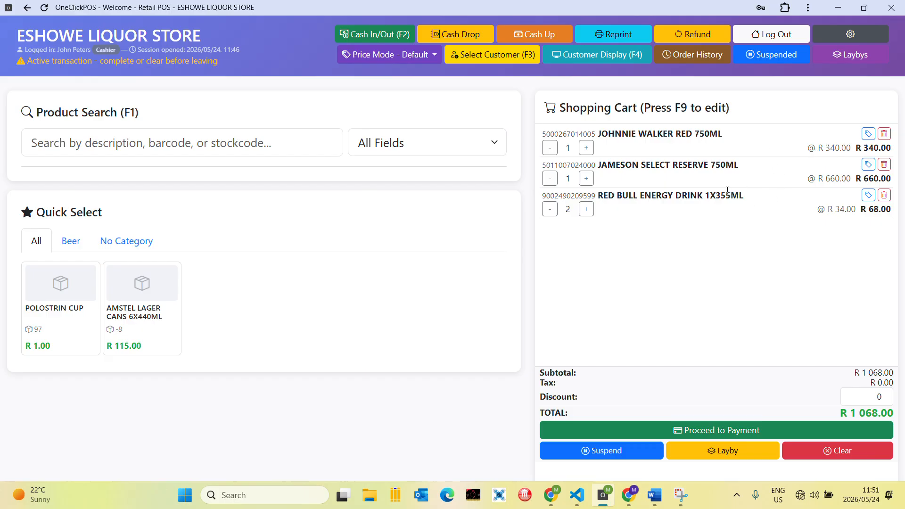
click(699, 434)
text(1)
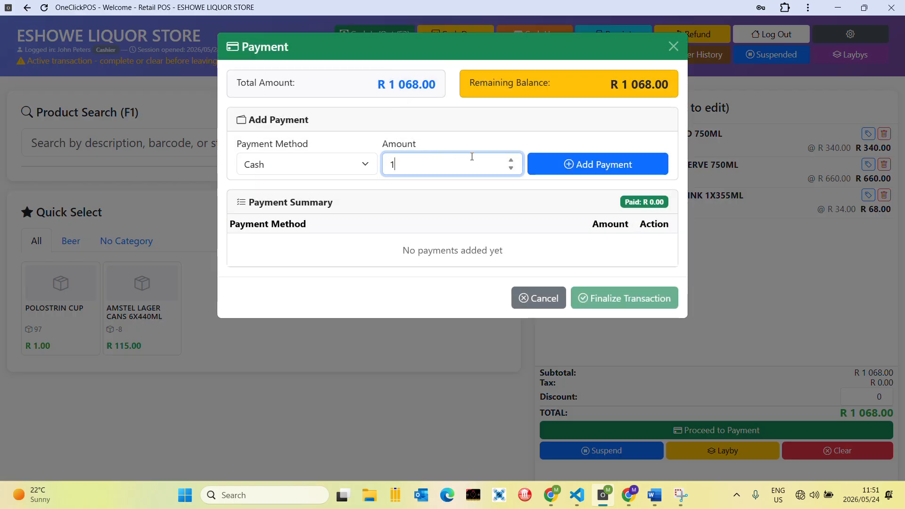
text(2)
key(BackSpace)
text(100)
key(Return)
key(Return)
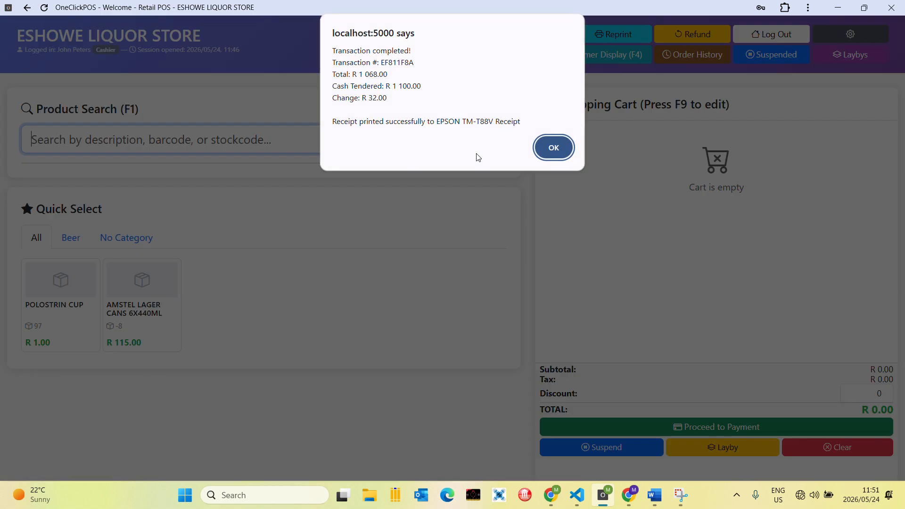
click(538, 149)
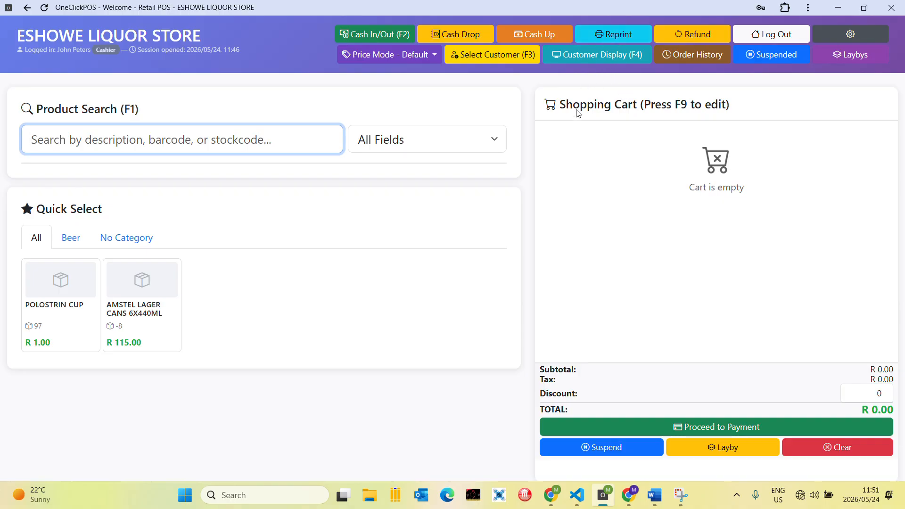
- Check the authorization required for reprinting a receipt and close the dialog without authorizing
click(617, 36)
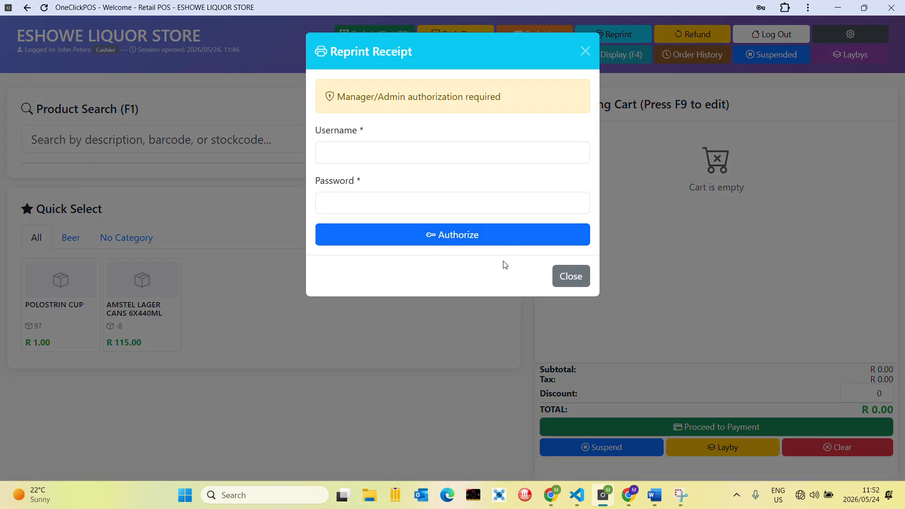
click(571, 281)
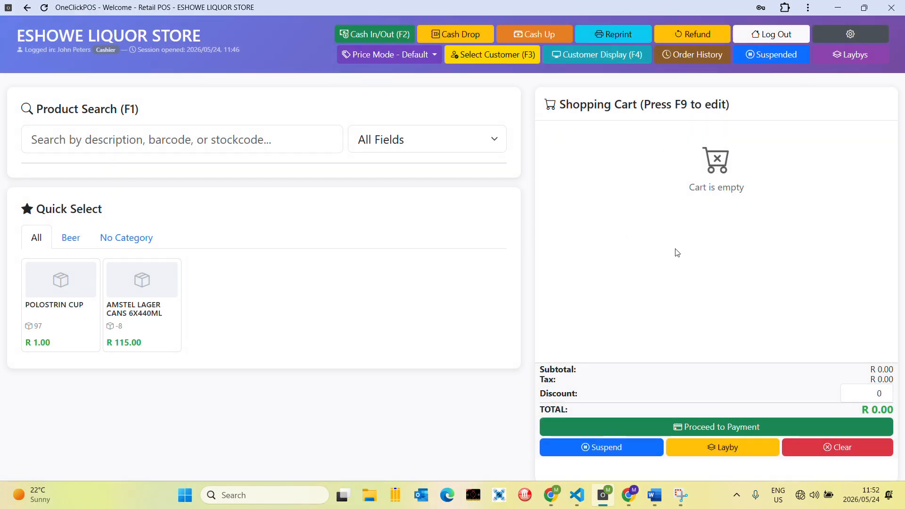